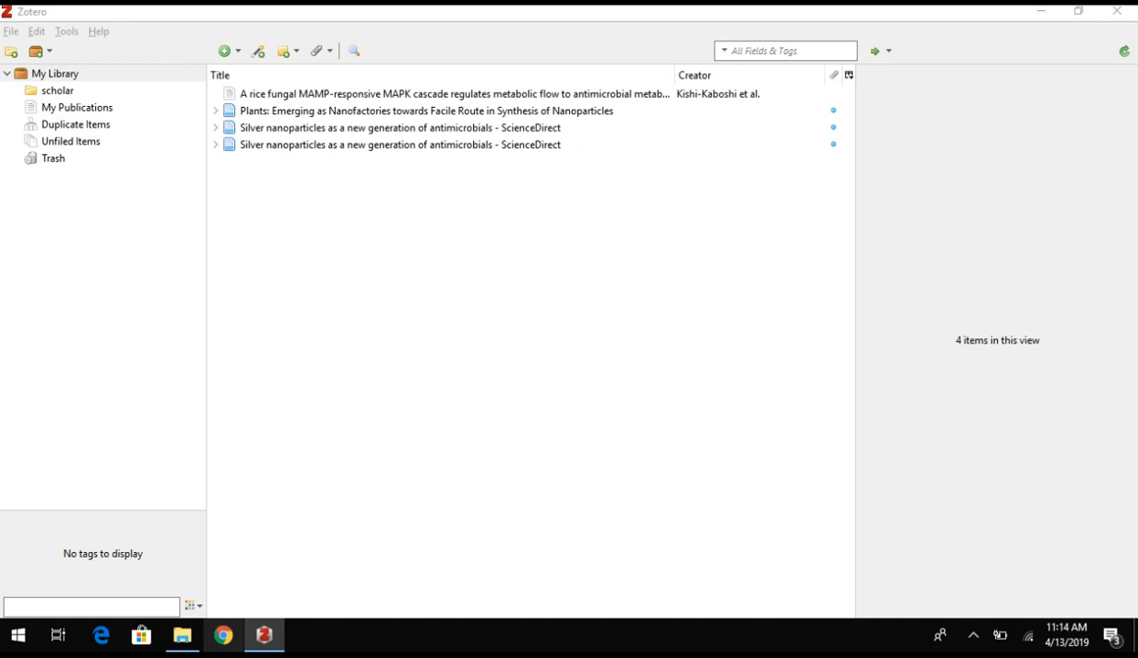
# Switch to Chrome and search Google Scholar for "Synthesis of nanoparticles" with the browser extension
pyautogui.click(223, 634)
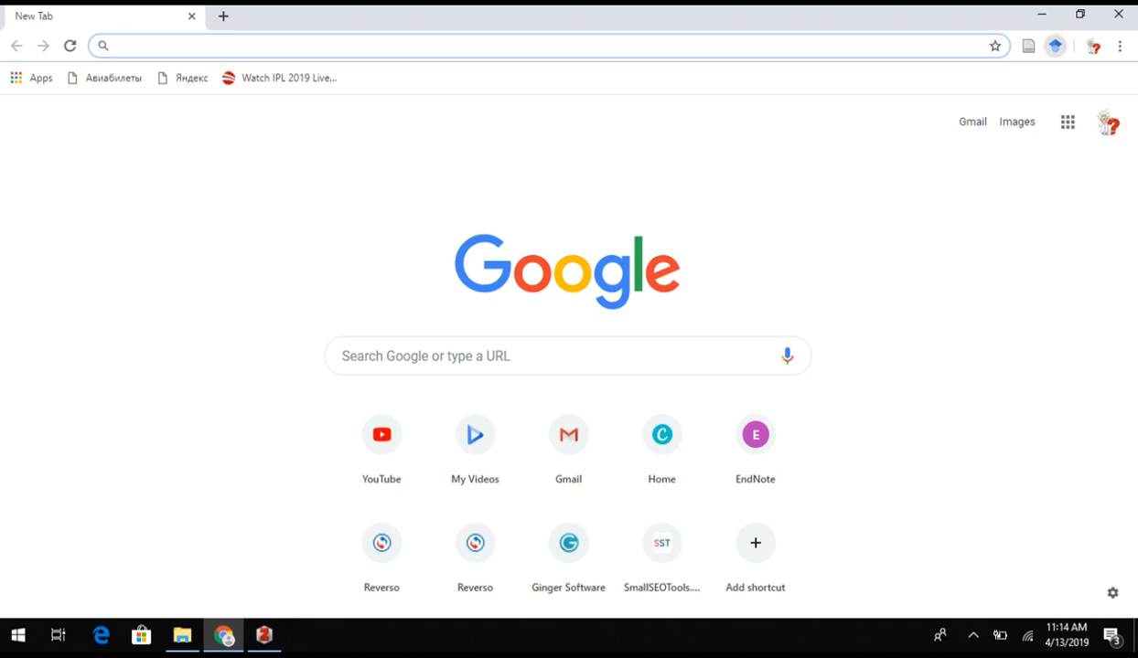
pyautogui.click(1054, 46)
pyautogui.click(883, 86)
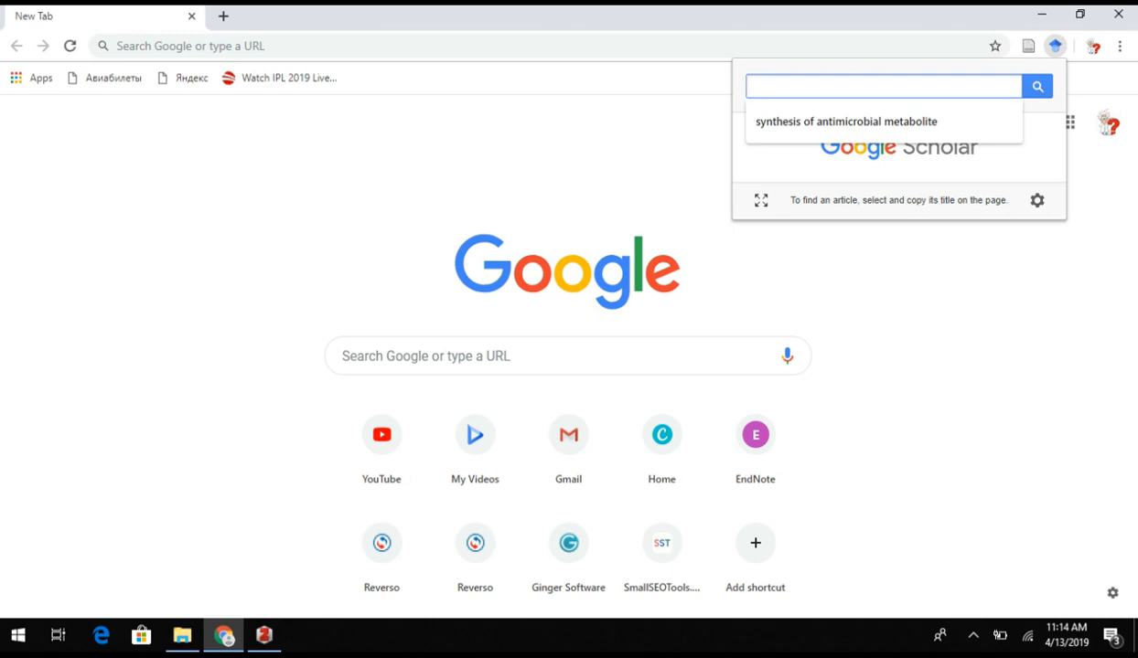
pyautogui.write('Synthesis of ')
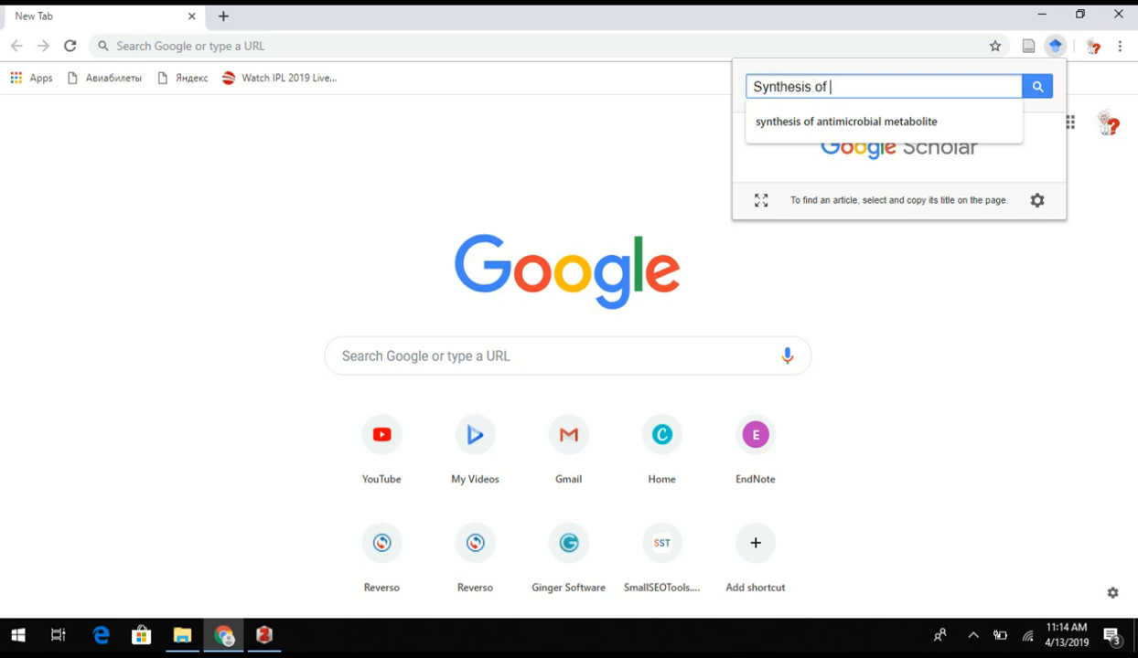
pyautogui.write('nanoparticles')
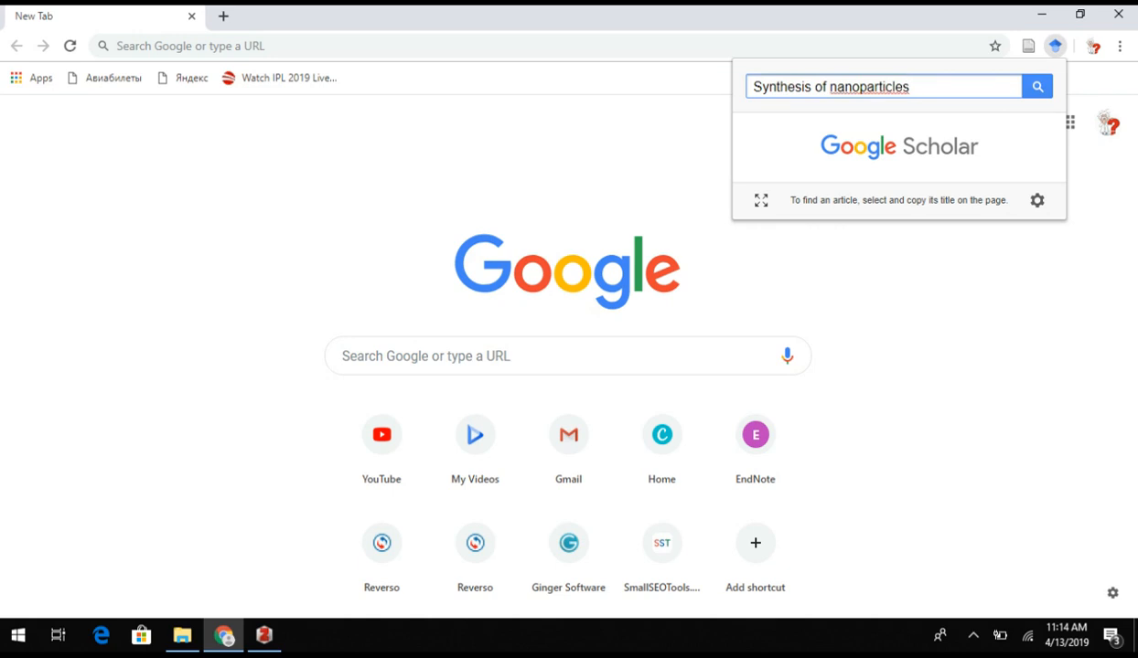
pyautogui.press('Return')
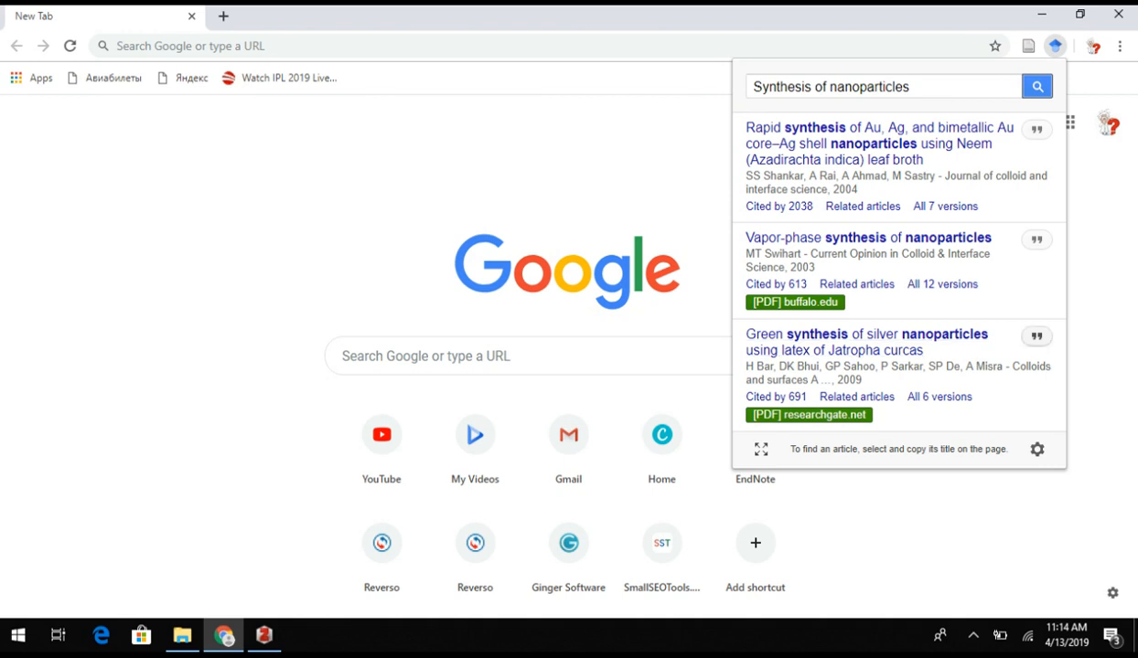
# Import the reference "Green synthesis of silver nanoparticles using latex of Jatropha curcas" in RefMan format into Zotero and view it in the library
pyautogui.click(1036, 336)
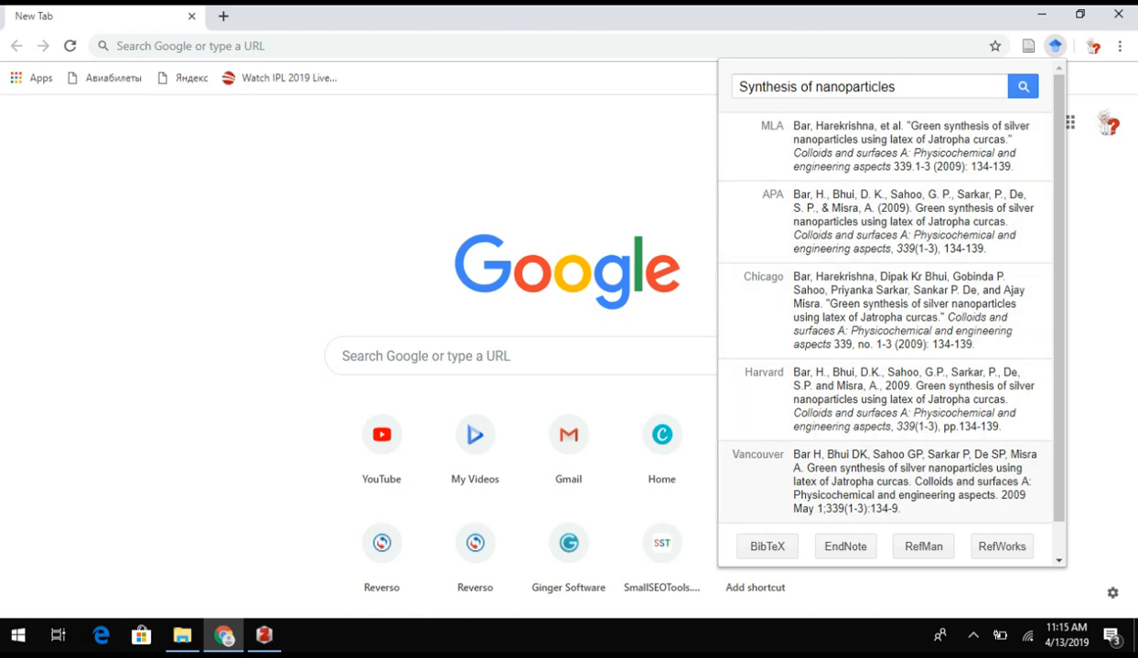
pyautogui.click(913, 482)
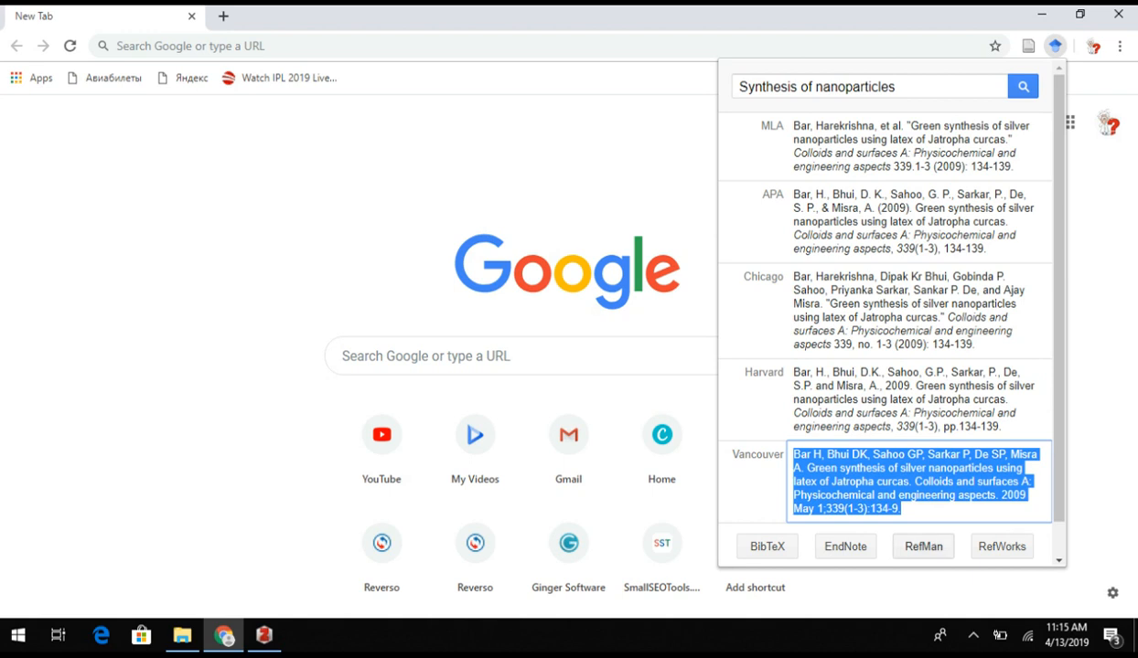
pyautogui.click(924, 546)
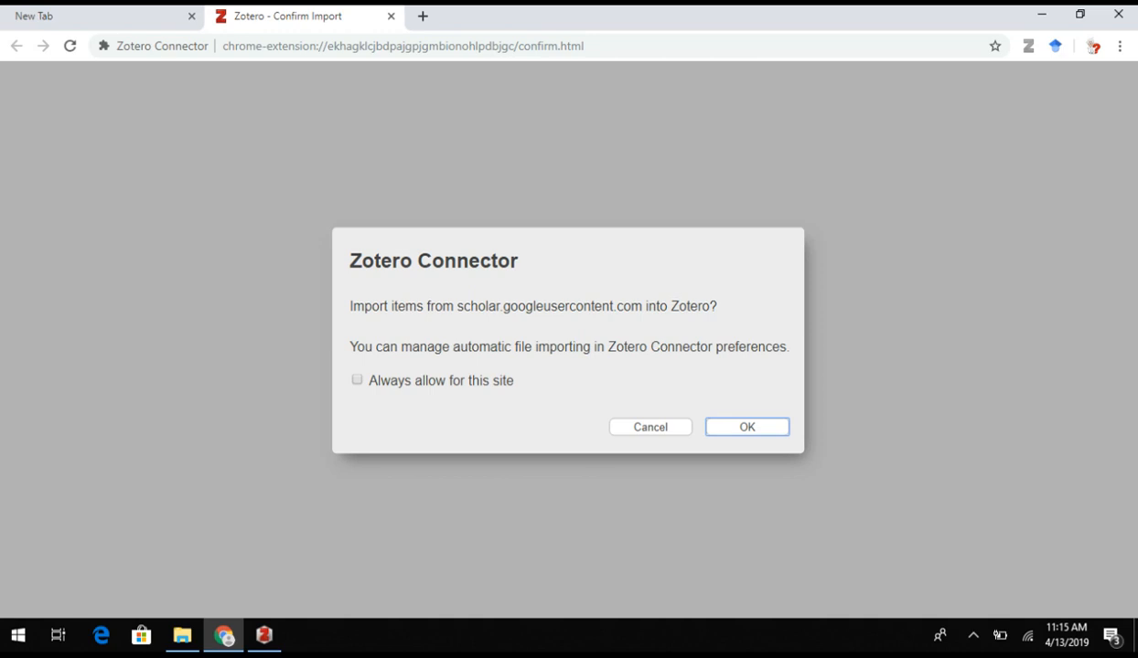
pyautogui.press('Return')
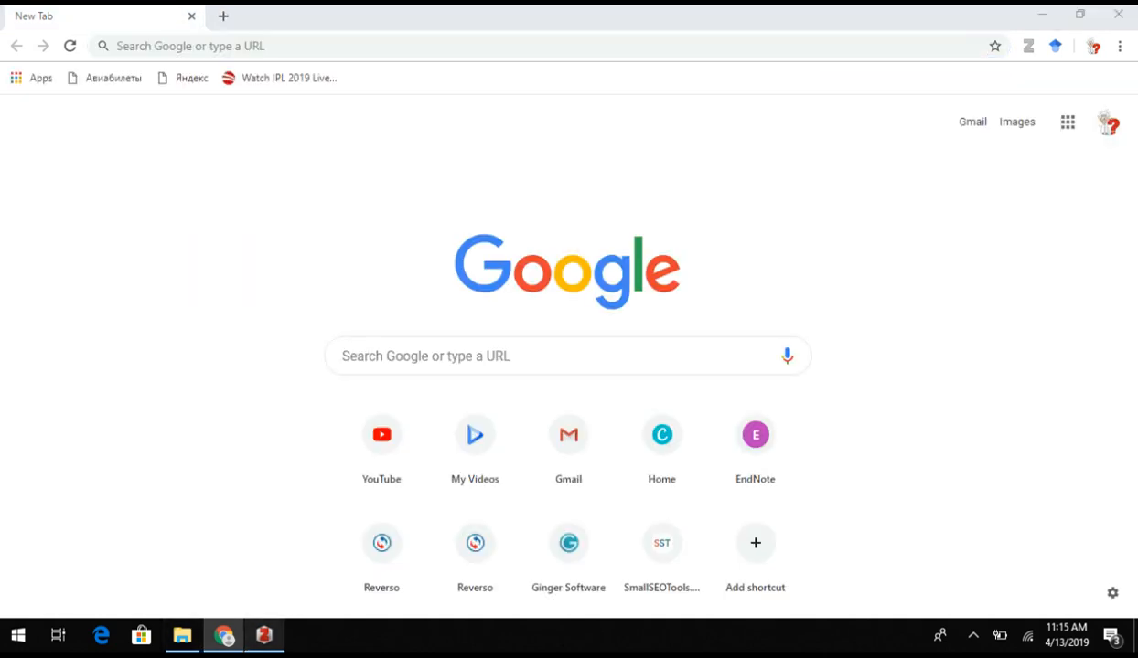
pyautogui.click(265, 636)
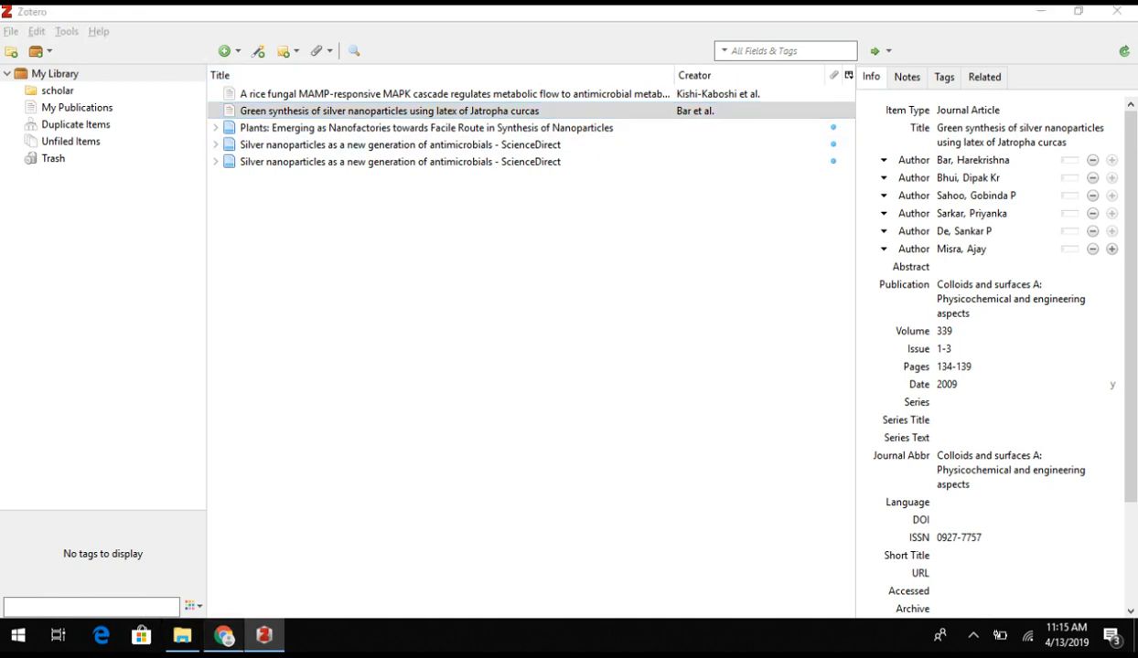
# Return to Chrome and rerun the earlier Google Scholar search for "Synthesis of nanoparticles"
pyautogui.click(224, 635)
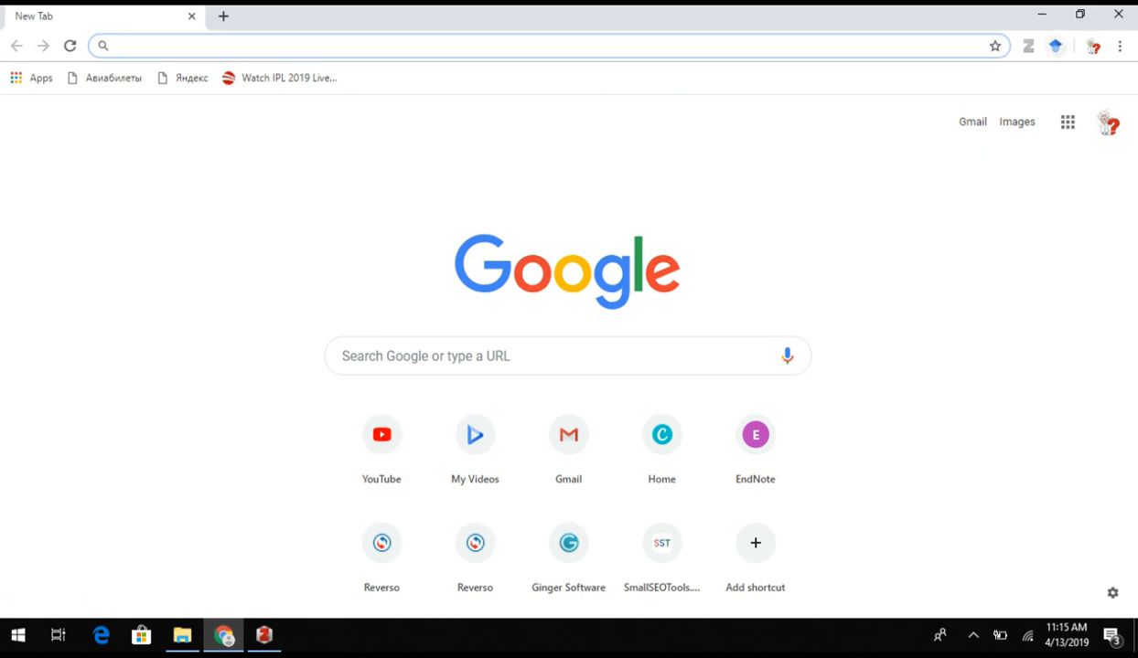
pyautogui.click(1055, 46)
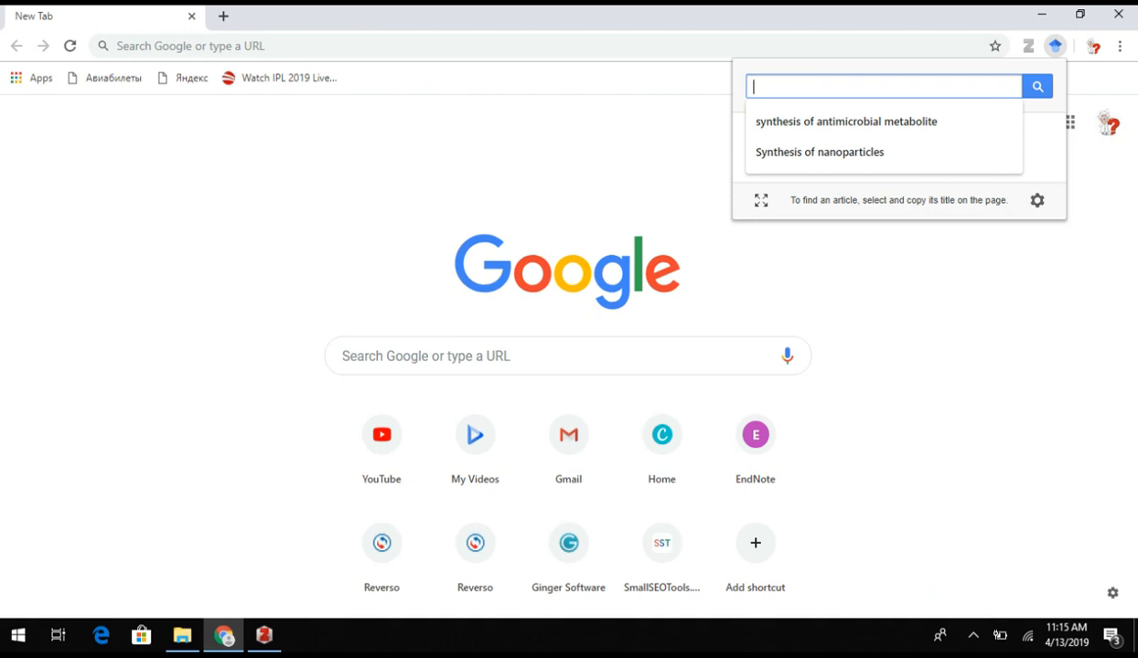
pyautogui.press('Down')
pyautogui.press('Down')
pyautogui.press('Return')
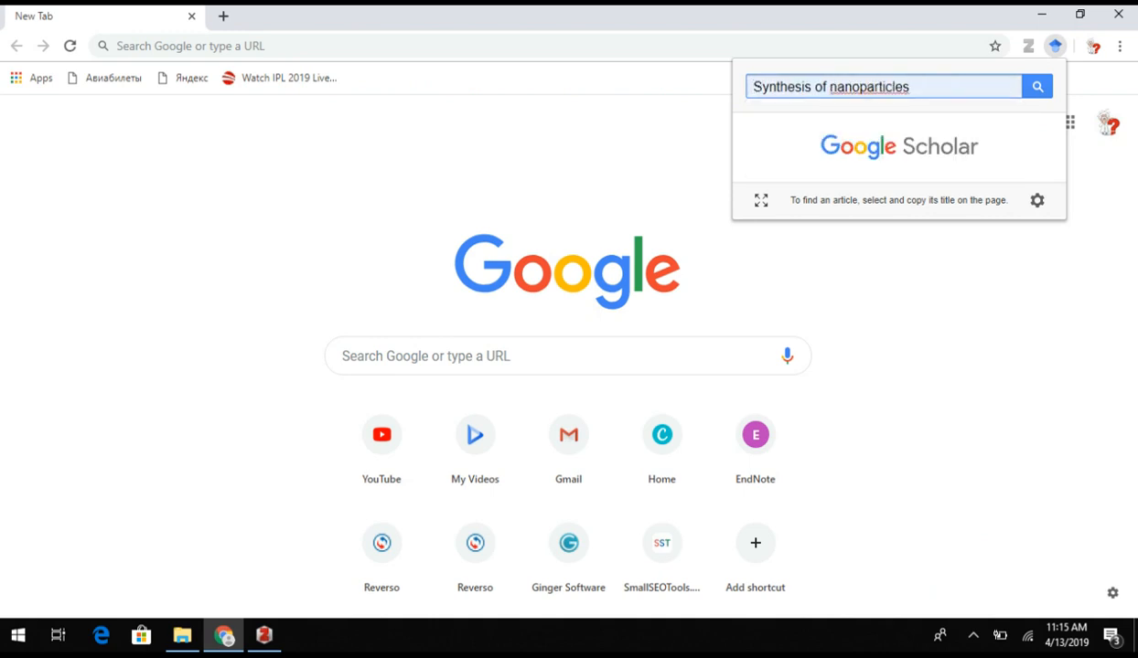
pyautogui.press('Return')
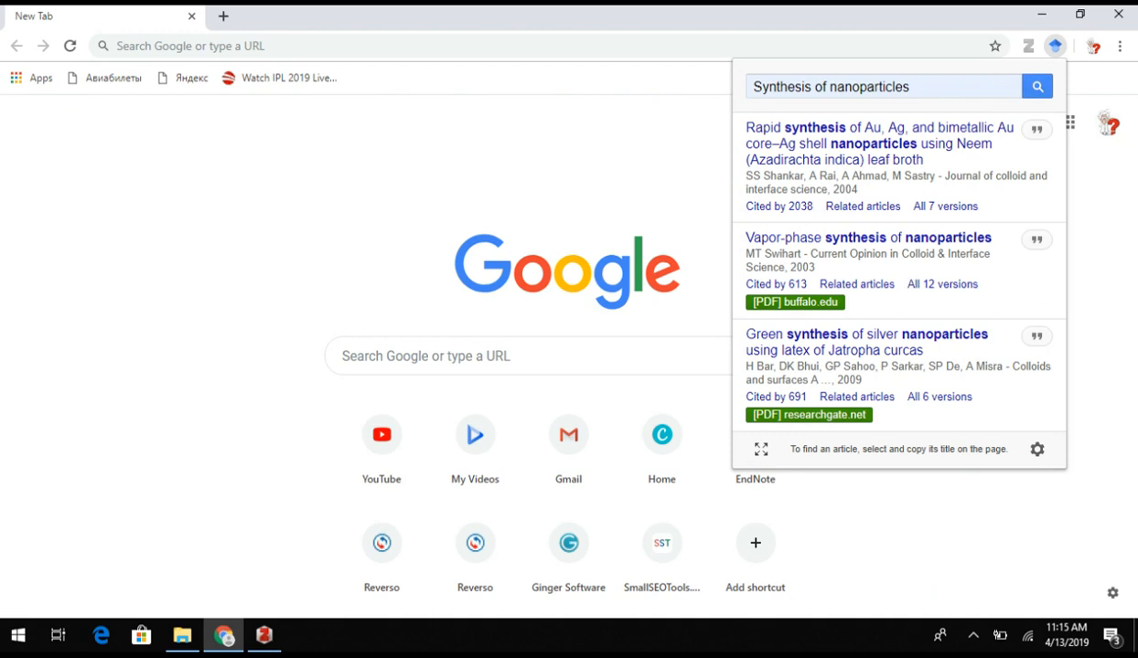
# Import the "Rapid synthesis of Au, Ag, and bimetallic Au core–Ag shell nanoparticles" reference in RefMan format into Zotero
pyautogui.click(1036, 129)
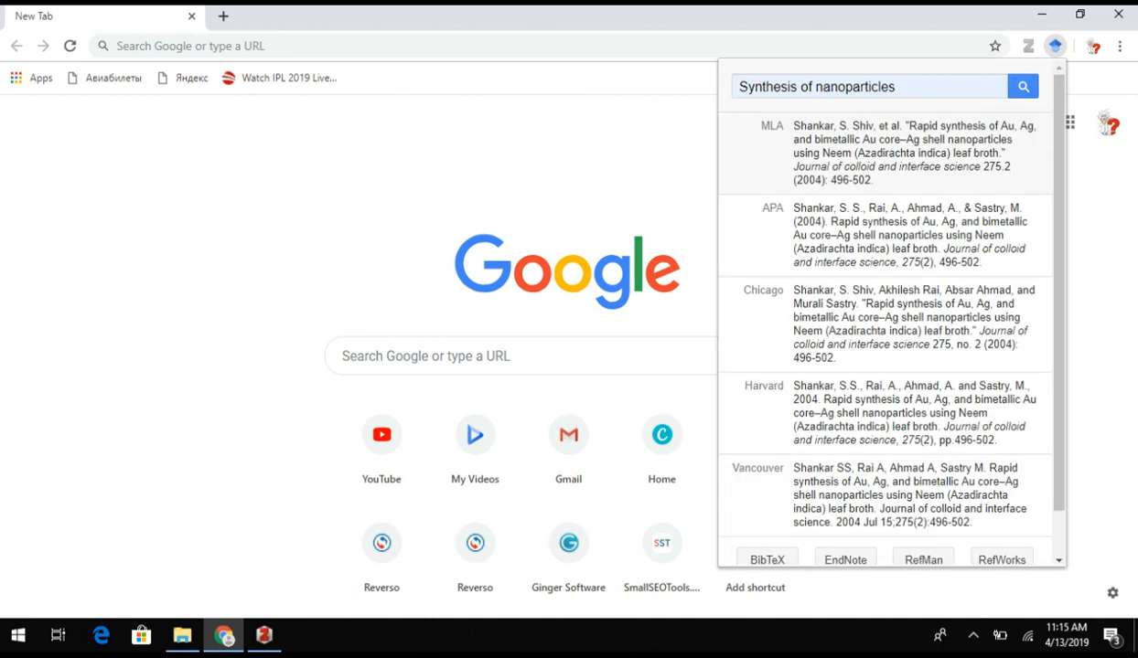
pyautogui.click(923, 560)
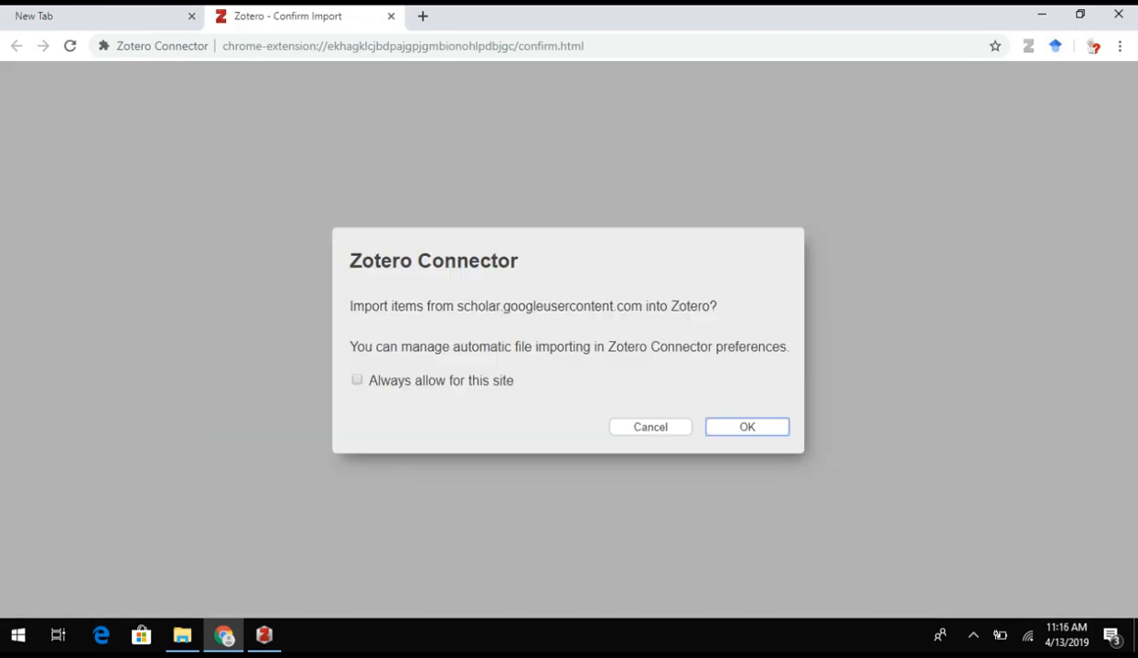
pyautogui.press('Return')
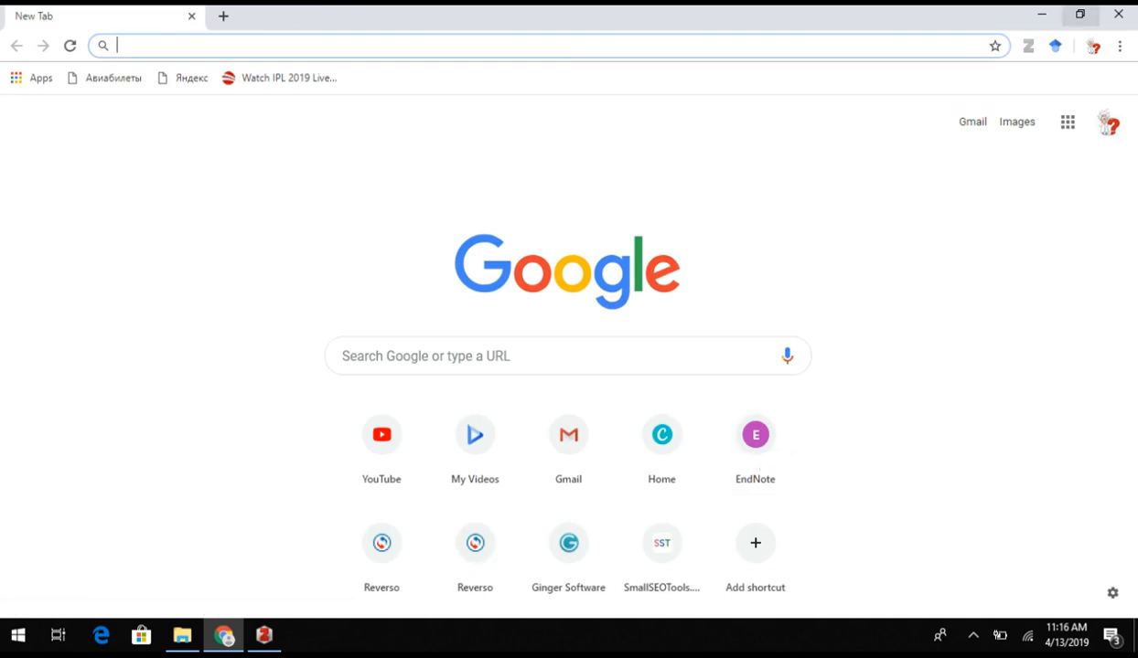
# Go to the desktop, open "zotero tutorials.docx" in Word, and enter the heading "Introduction:"
pyautogui.click(1041, 14)
pyautogui.click(1041, 11)
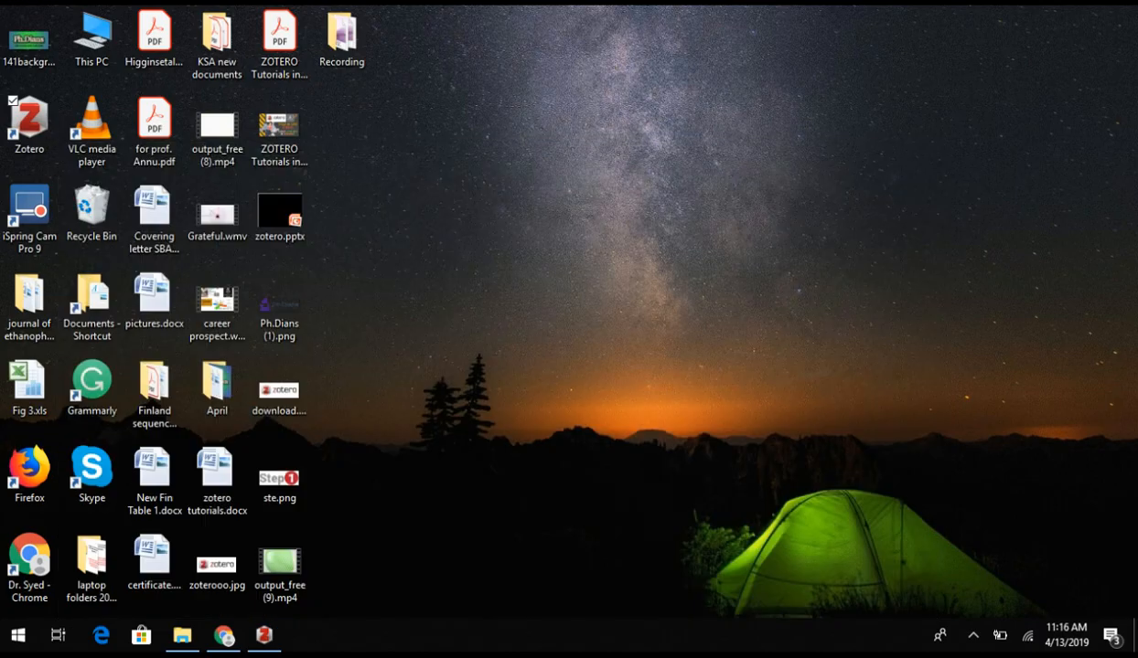
pyautogui.click(217, 481)
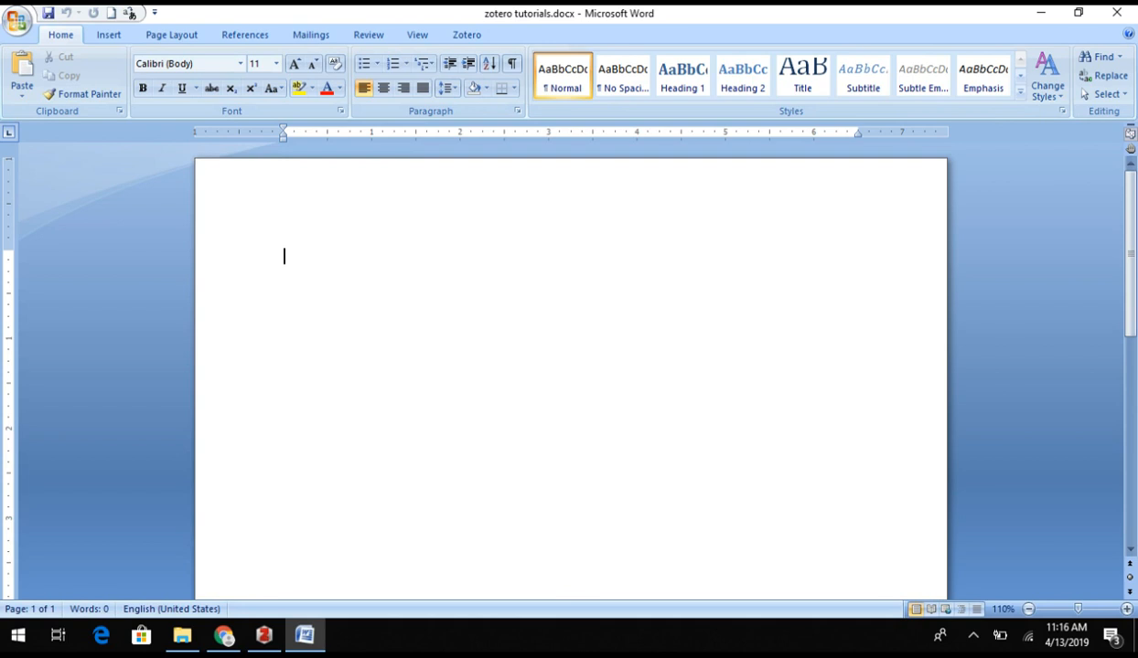
pyautogui.write('Introduction:')
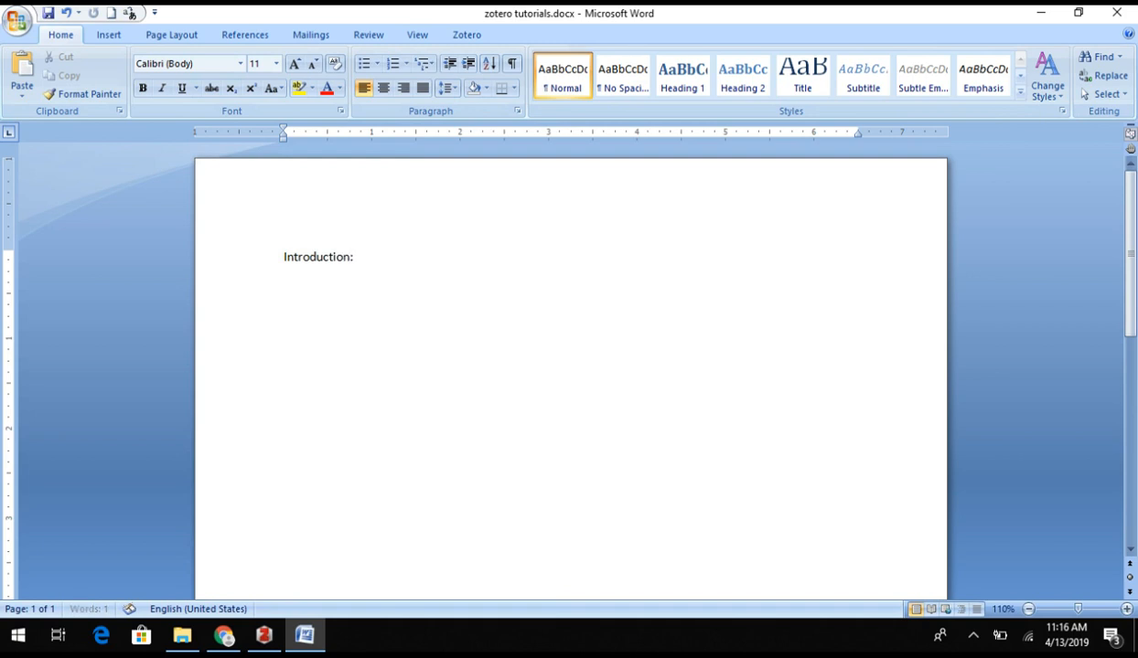
# Start a paragraph below the heading with "The synthesis of nanoparticles from biogenic"
pyautogui.press('Return')
pyautogui.write('synthesis o')
pyautogui.press('BackSpace')
pyautogui.press('BackSpace')
pyautogui.press('BackSpace')
pyautogui.press('BackSpace')
pyautogui.press('BackSpace')
pyautogui.press('BackSpace')
pyautogui.press('BackSpace')
pyautogui.press('BackSpace')
pyautogui.press('BackSpace')
pyautogui.press('BackSpace')
pyautogui.press('BackSpace')
pyautogui.write('The synthesis if')
pyautogui.press('BackSpace')
pyautogui.press('BackSpace')
pyautogui.write('o')
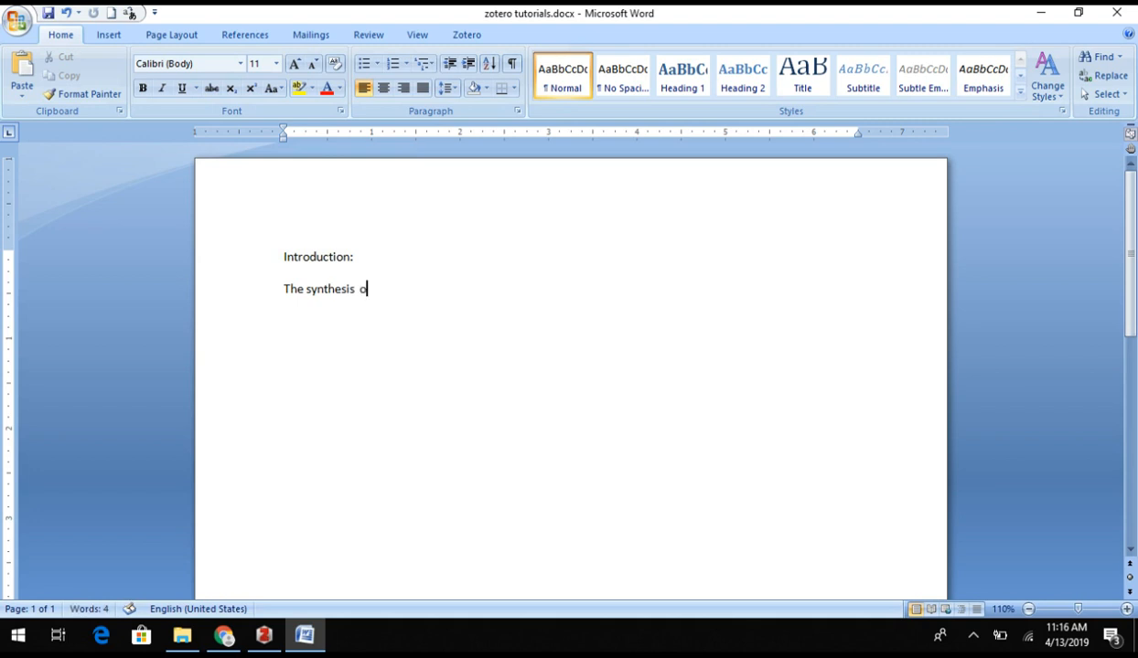
pyautogui.write('f nanoparticle')
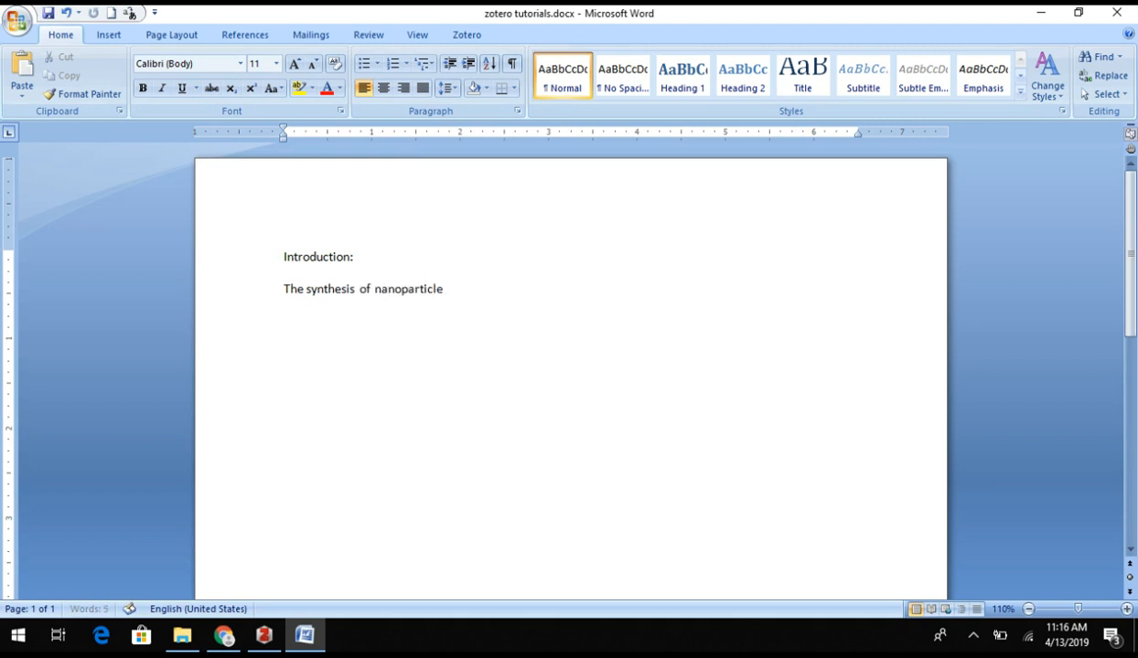
pyautogui.write('s frim biogenic')
pyautogui.press('Left')
pyautogui.press('Left')
pyautogui.press('Left')
pyautogui.press('Left')
pyautogui.press('Left')
pyautogui.press('Left')
pyautogui.press('Left')
pyautogui.press('Left')
pyautogui.press('Left')
pyautogui.press('Left')
pyautogui.press('BackSpace')
pyautogui.write('o')
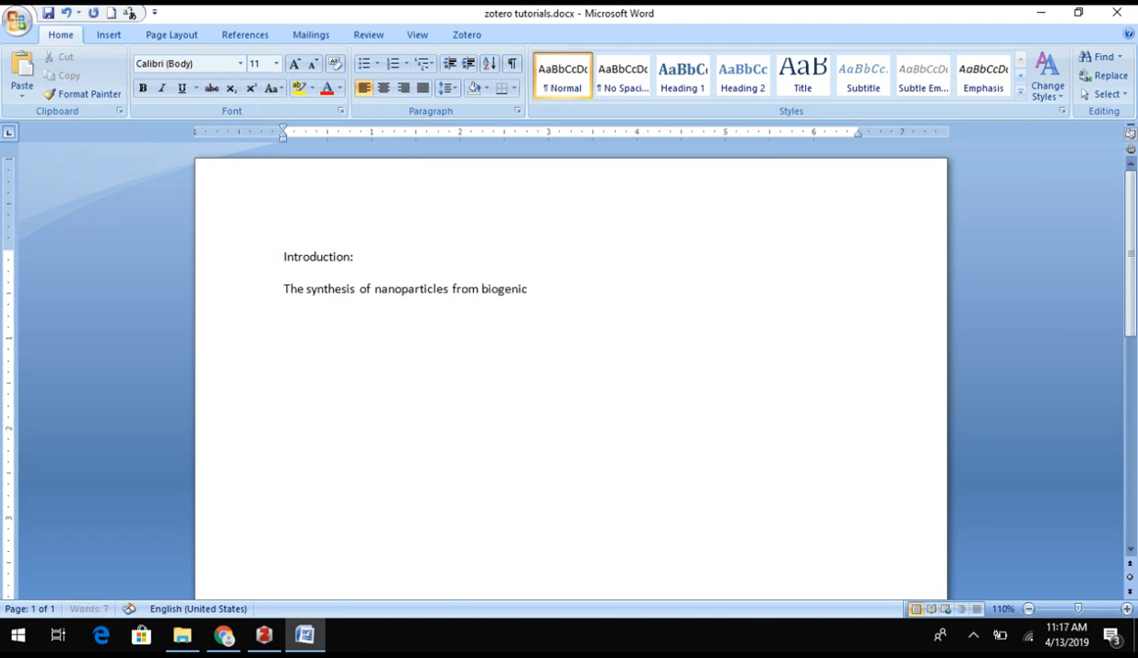
# Complete the sentence with "sources have gained significant importance in recent years."
pyautogui.press('End')
pyautogui.write('sources have ')
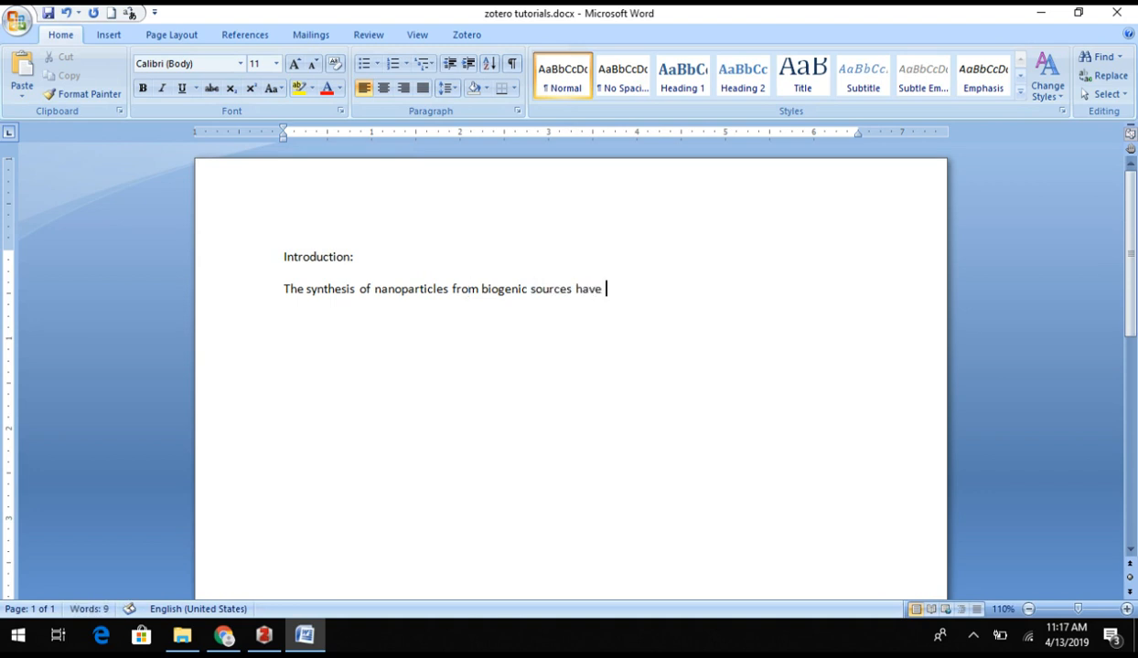
pyautogui.write('gained ')
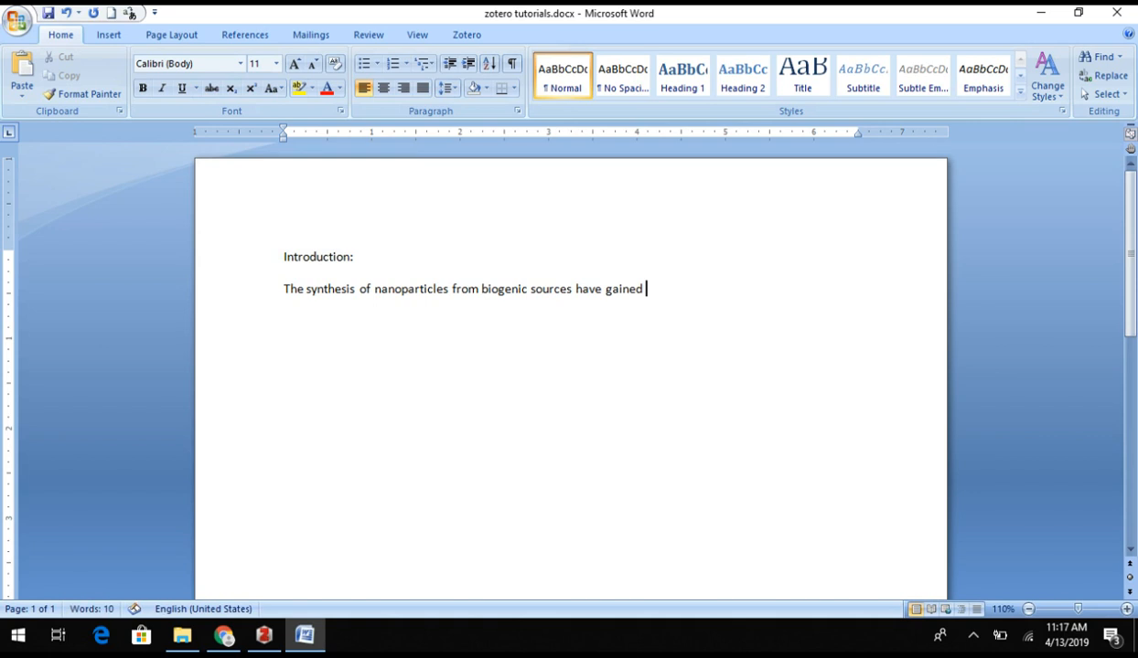
pyautogui.write('significant importa')
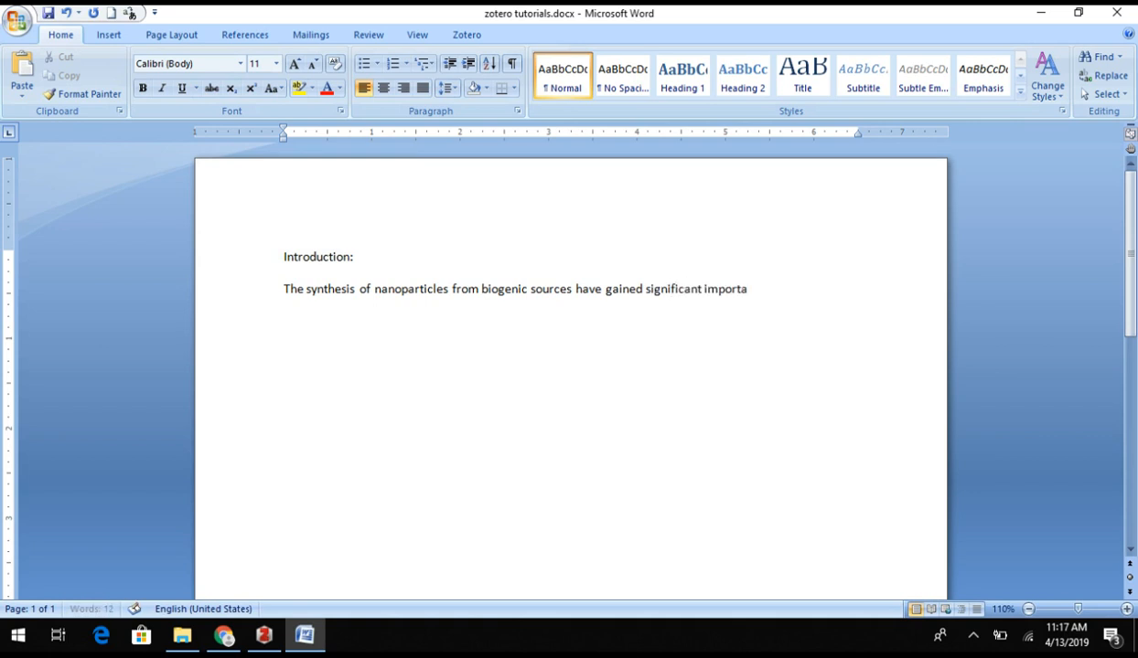
pyautogui.write('nce in recent years.')
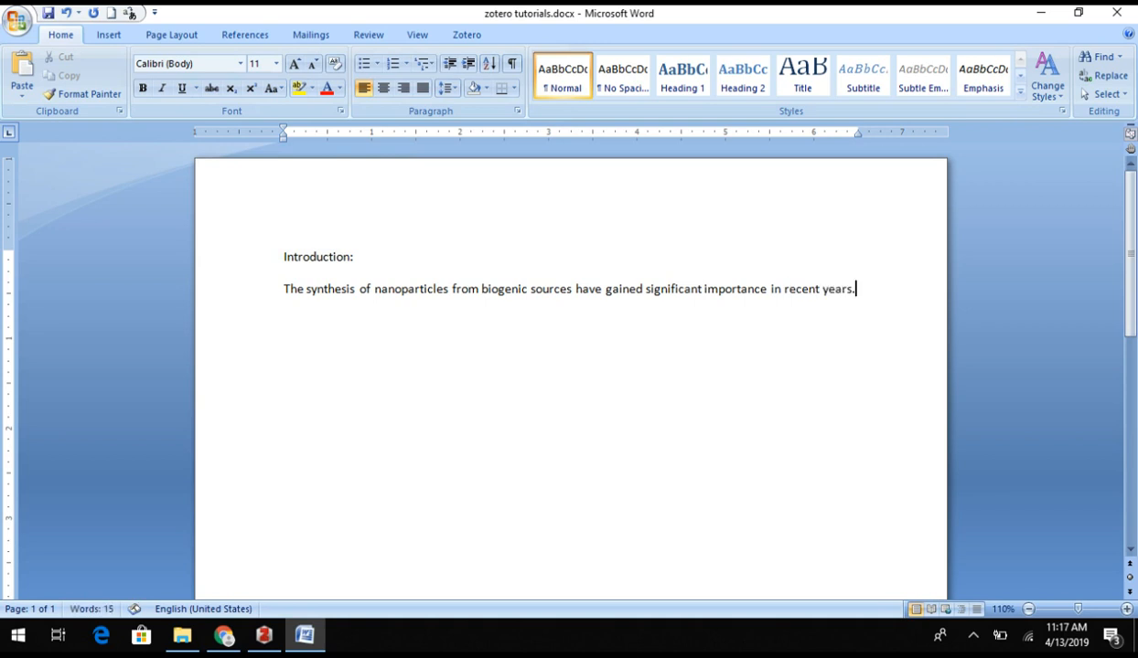
# Remove the sentence's full stop and start a Zotero citation there, using Vancouver style with citations stored as fields
pyautogui.press('BackSpace')
pyautogui.click(467, 34)
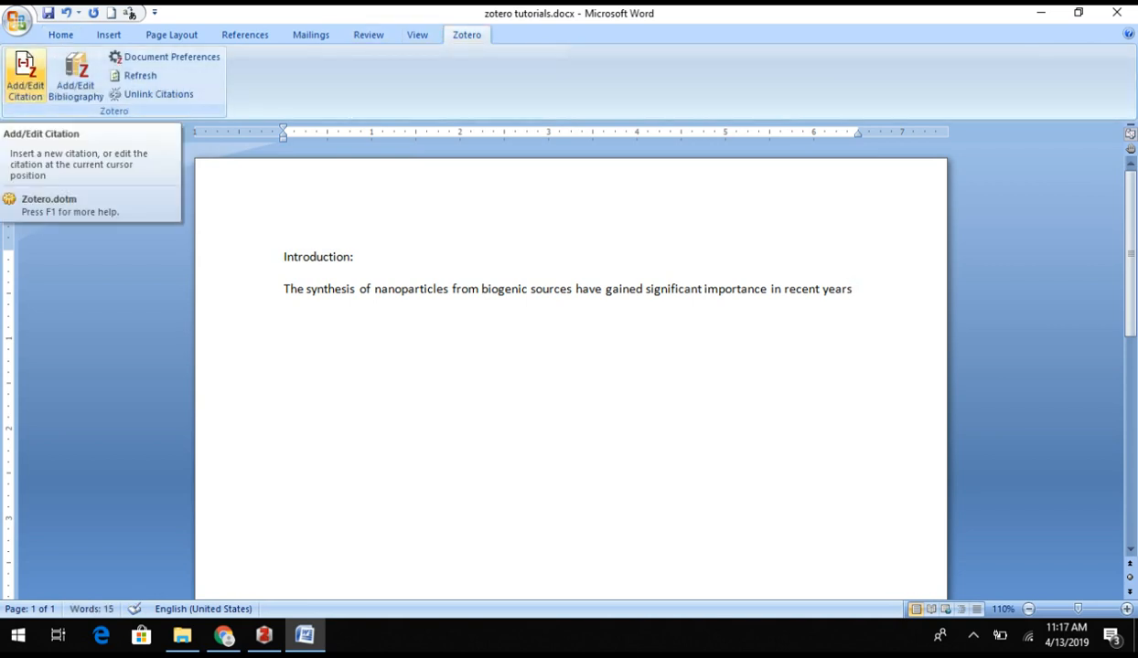
pyautogui.click(24, 73)
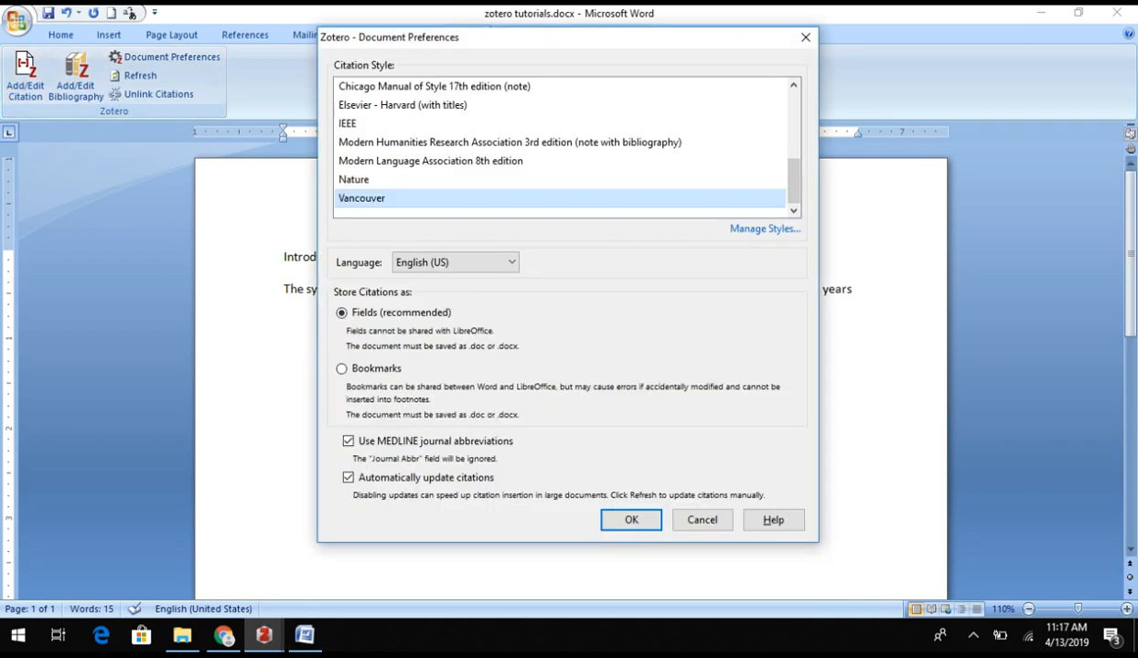
pyautogui.moveTo(793, 181)
pyautogui.mouseDown()
pyautogui.moveTo(793, 116)
pyautogui.moveTo(792, 182)
pyautogui.mouseUp()
pyautogui.click(631, 520)
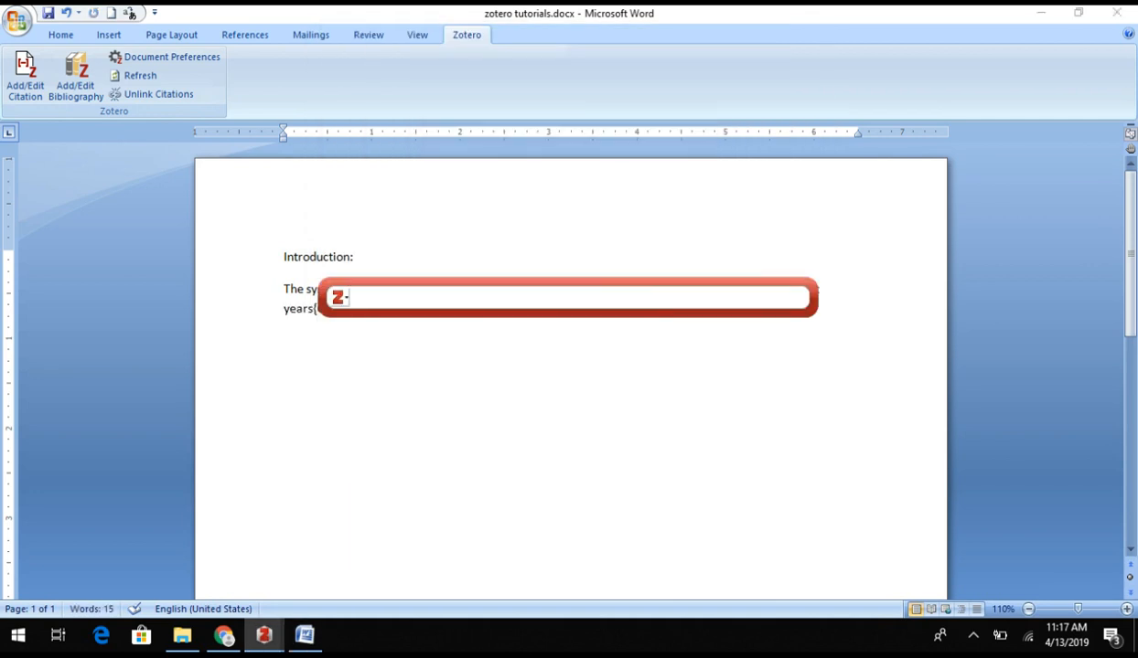
# Using the classic view, cite "Plants: Emerging as Nanofactories towards Facile Route in Synthesis of Nanoparticles" at the end of the sentence
pyautogui.click(339, 297)
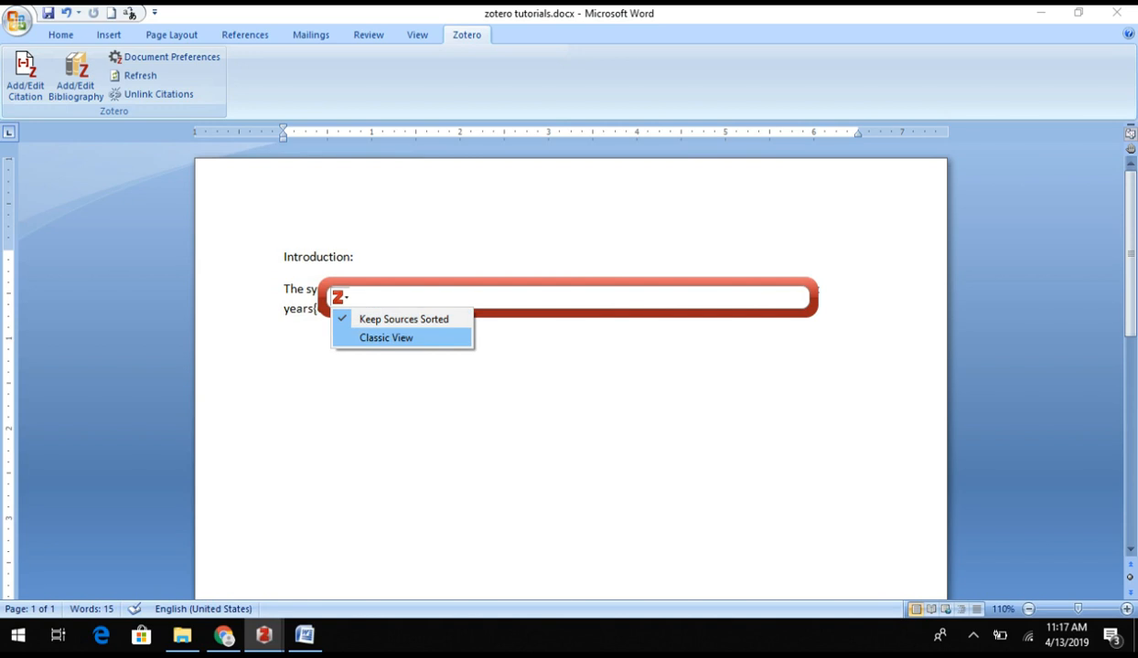
pyautogui.click(388, 338)
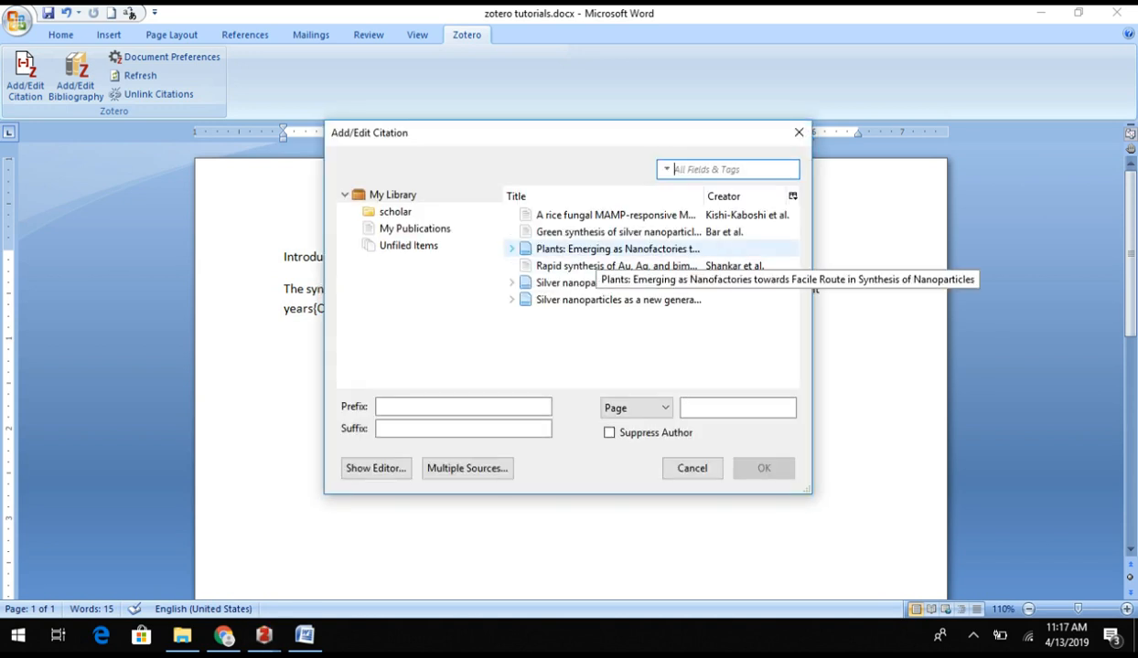
pyautogui.click(596, 250)
pyautogui.click(763, 468)
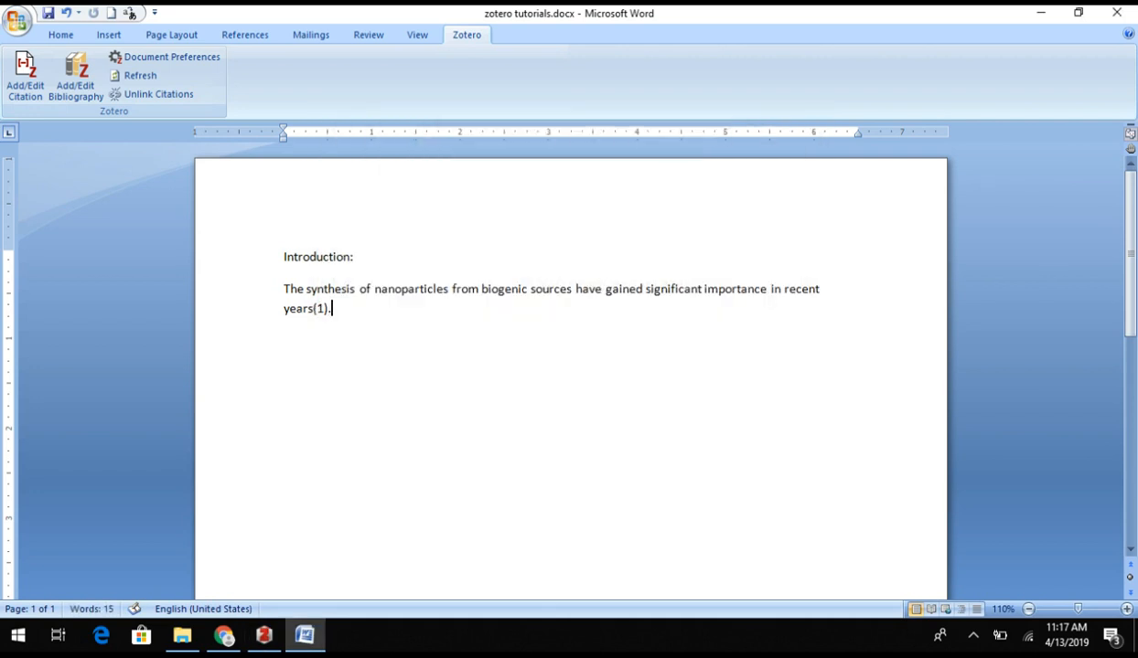
# Start a second sentence after the first citation with "The synthesis of nanoparticles from plant source can be attributed to the"
pyautogui.write('The synthes')
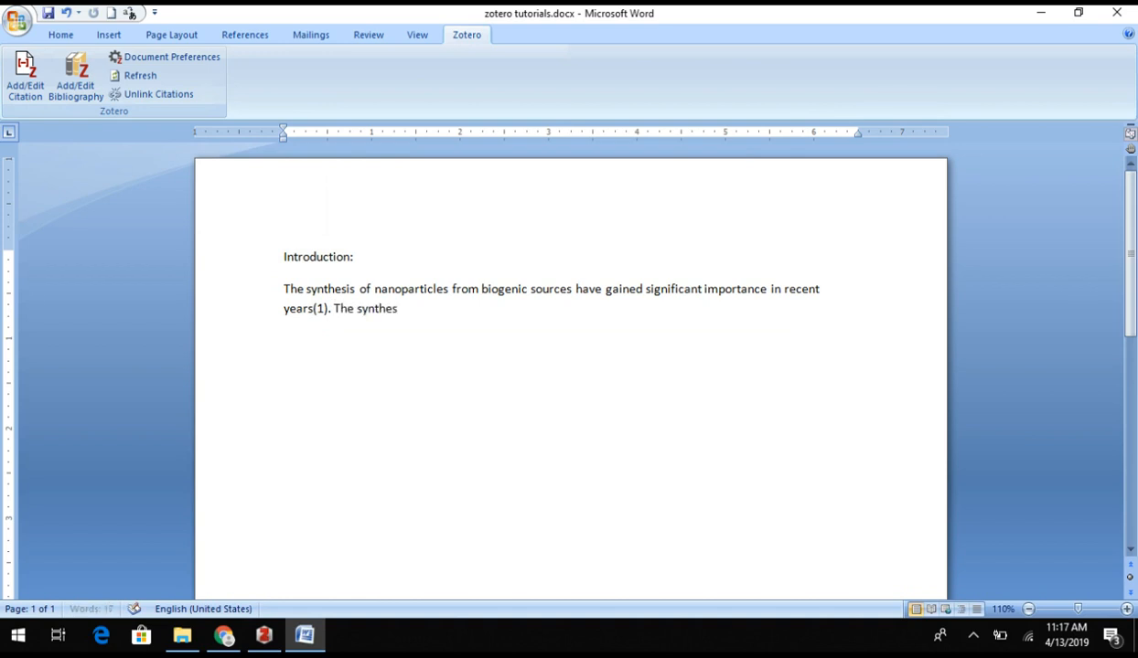
pyautogui.write('is of nanoparticle')
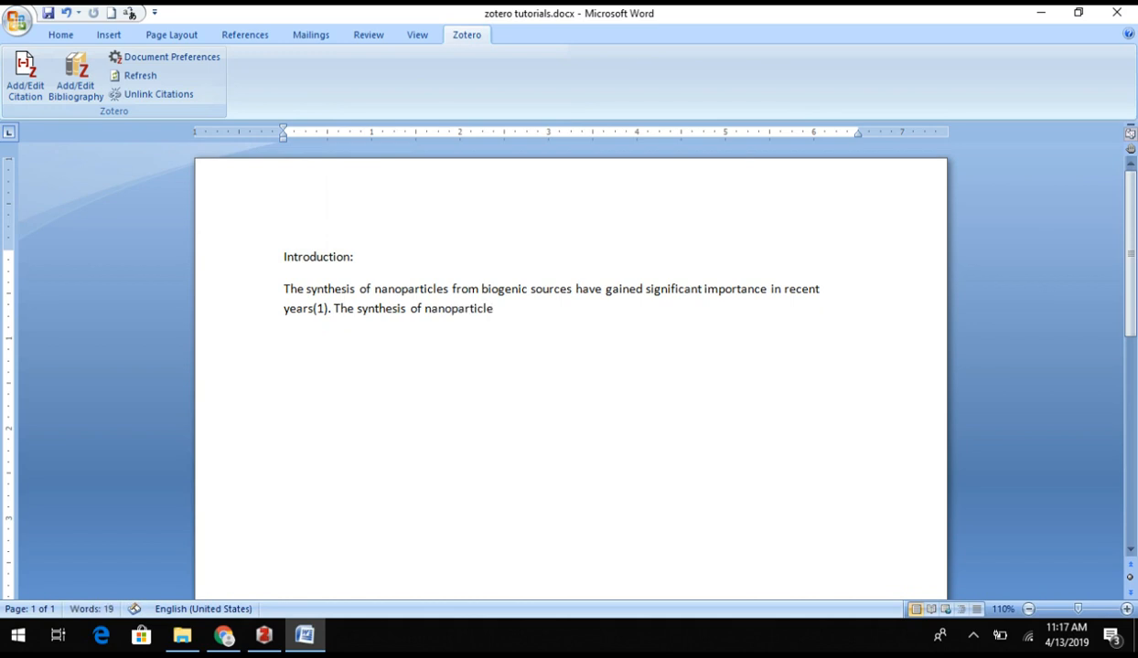
pyautogui.write('s from plan')
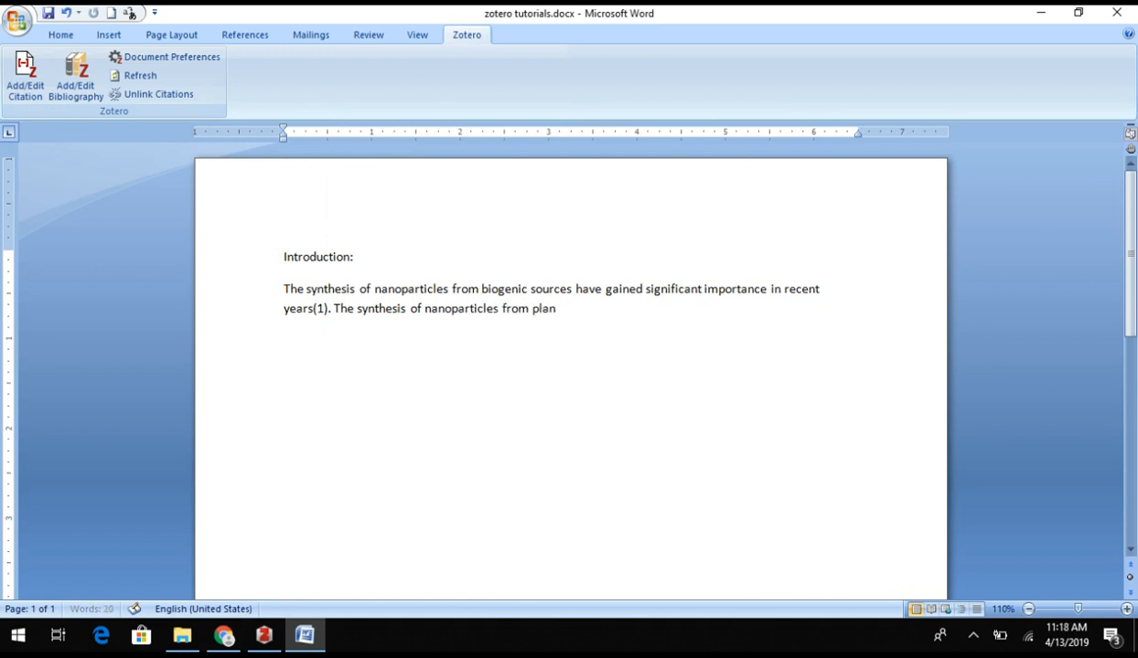
pyautogui.write('t source can be attribu')
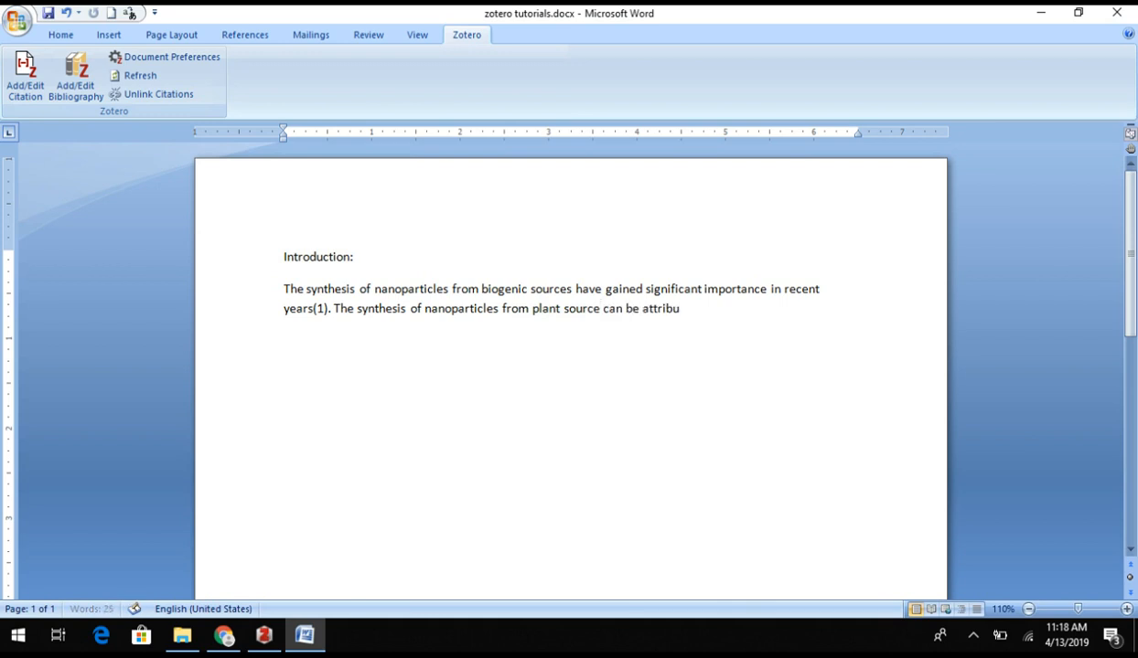
pyautogui.write('ted to the phytocm')
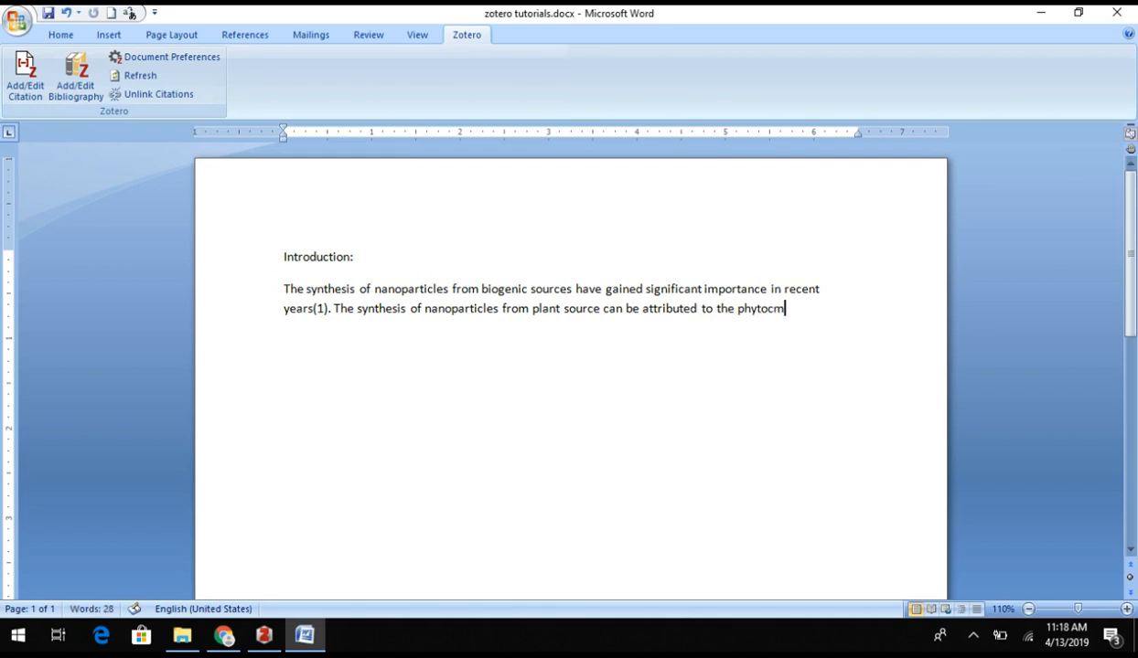
# Complete the second sentence with "phytocomponents present inside the plants", leaving off the full stop
pyautogui.press('BackSpace')
pyautogui.write('op')
pyautogui.press('BackSpace')
pyautogui.write('mponent')
pyautogui.write('s fro')
pyautogui.press('BackSpace')
pyautogui.press('BackSpace')
pyautogui.press('BackSpace')
pyautogui.write('present inside the plans')
pyautogui.press('BackSpace')
pyautogui.write('ts')
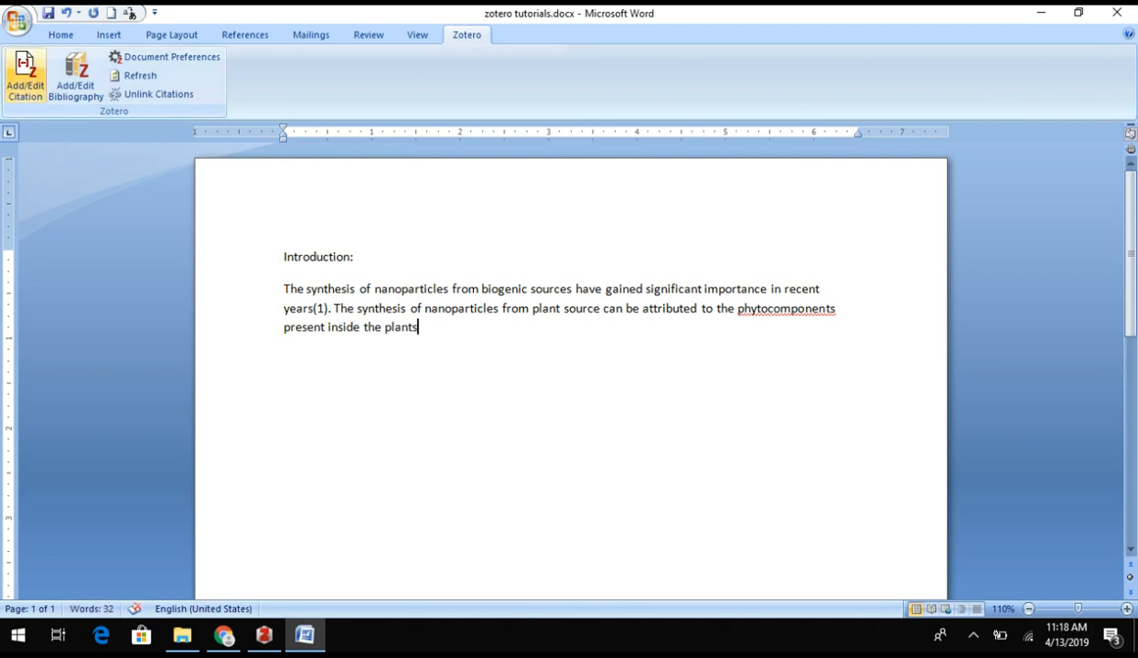
# Using the classic view, cite the "Rapid synthesis of Au, Ag, and bimetallic" article after "plants" and close the sentence with a full stop
pyautogui.click(25, 75)
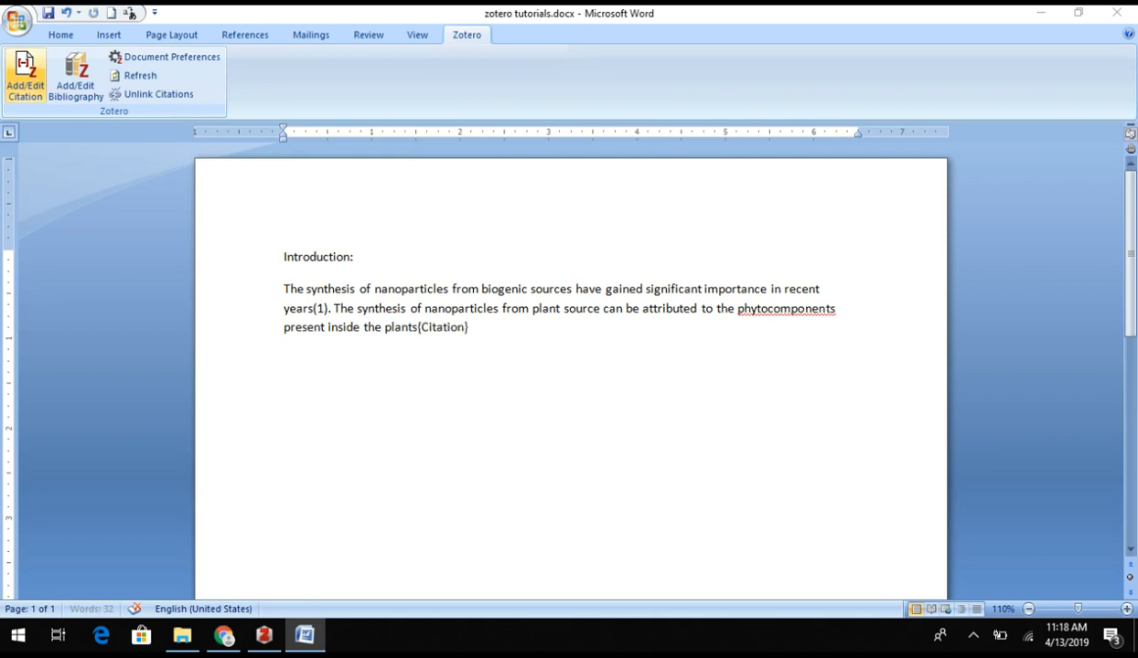
pyautogui.click(338, 297)
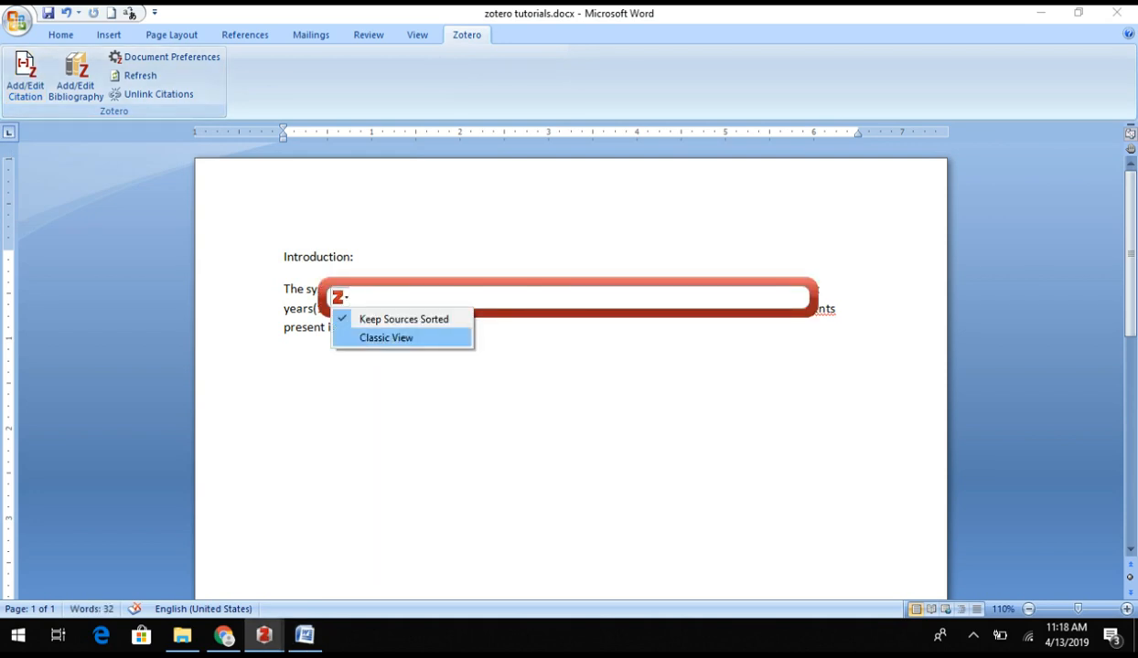
pyautogui.click(386, 337)
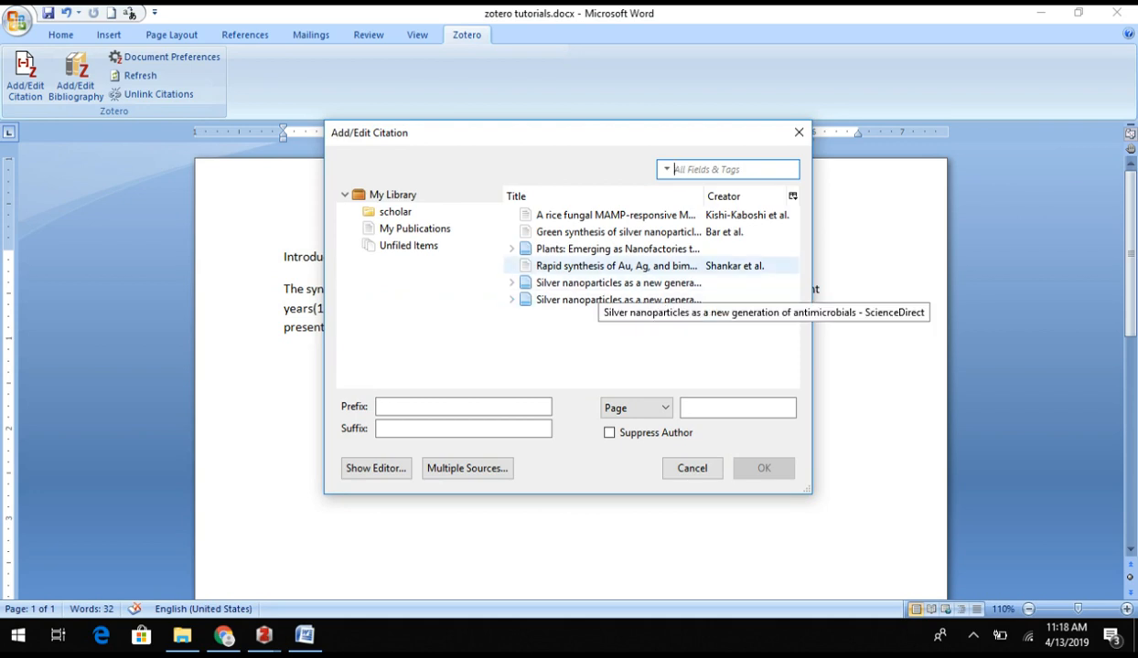
pyautogui.click(611, 266)
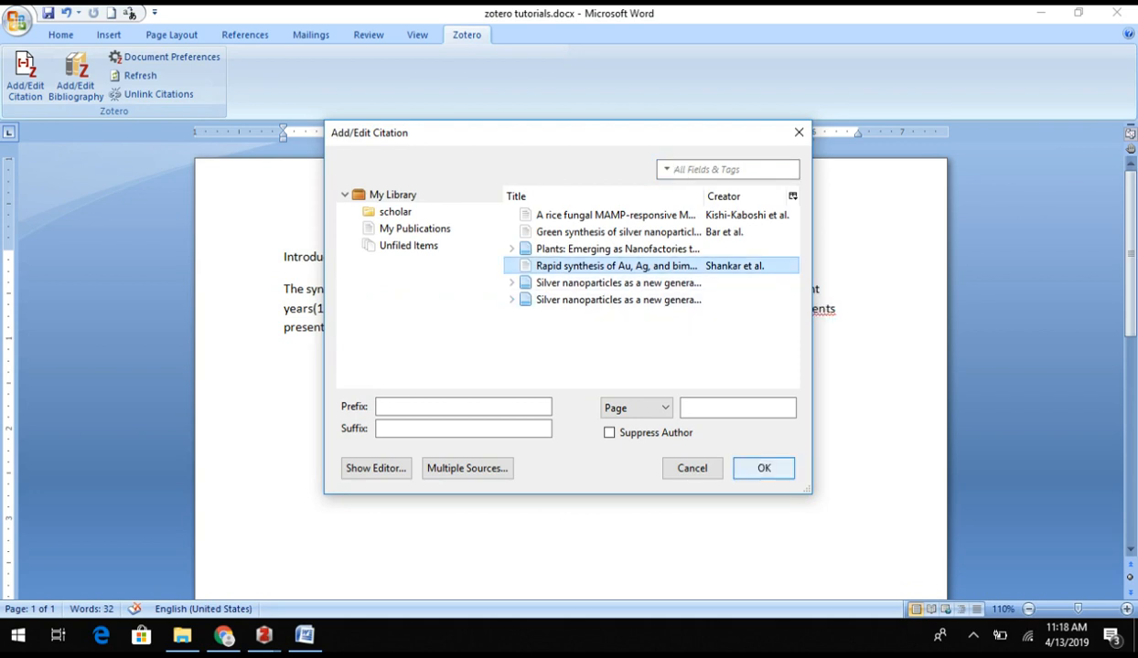
pyautogui.click(763, 468)
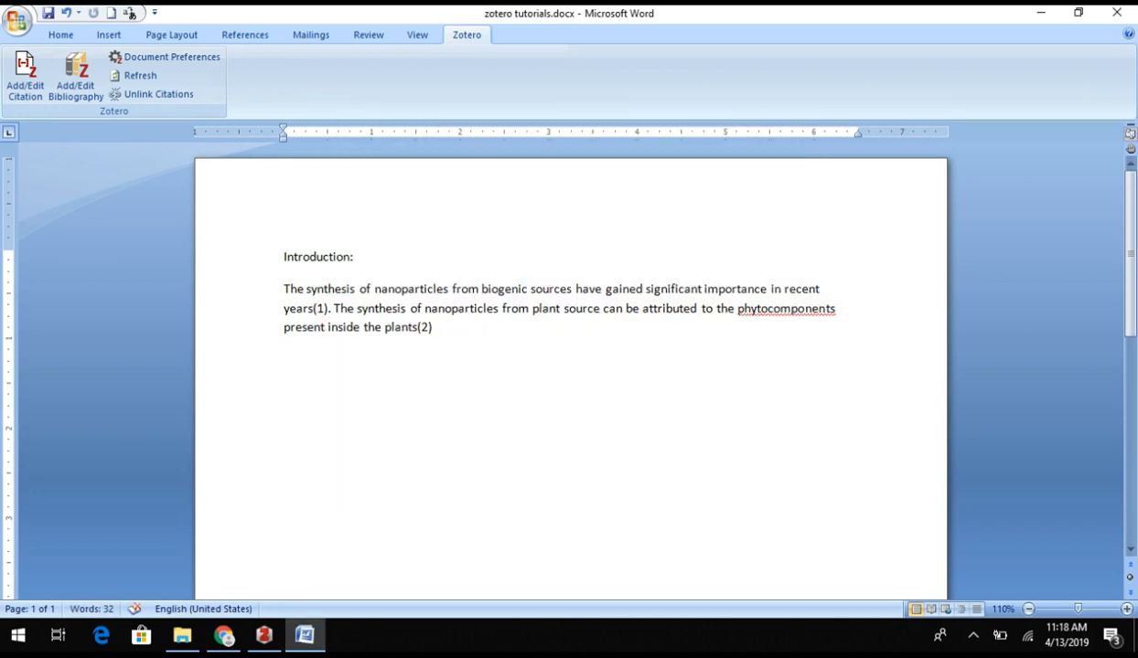
pyautogui.write('.')
# Add a "References:" heading below the paragraph and insert the Zotero bibliography beneath it
pyautogui.moveTo(284, 289); pyautogui.dragTo(438, 338)
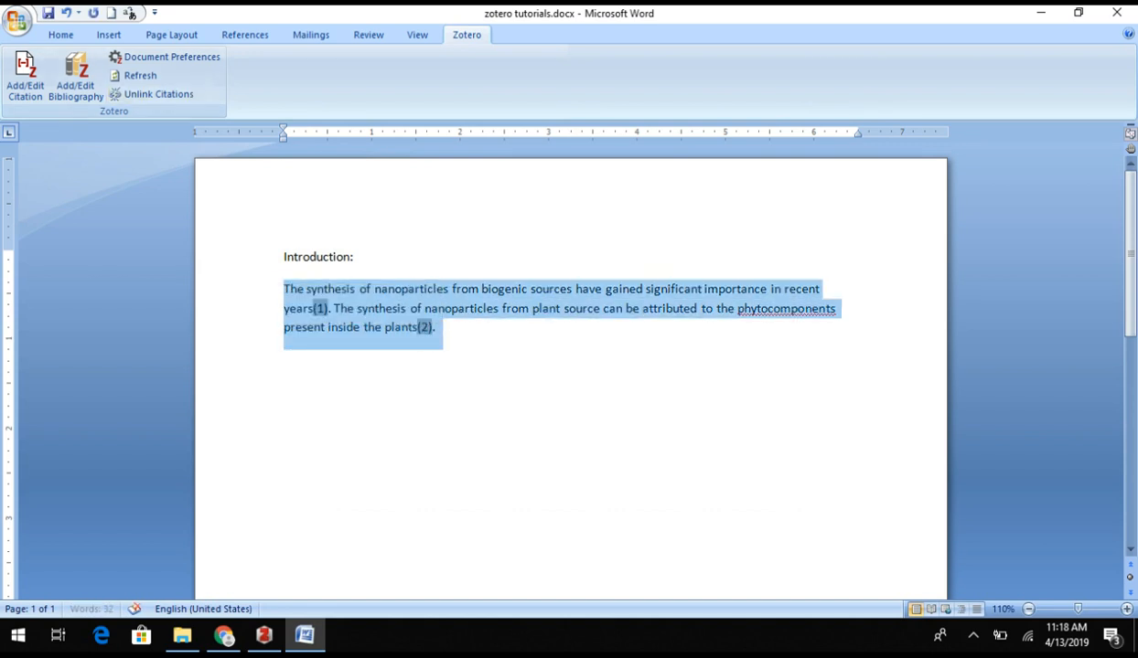
pyautogui.click(437, 327)
pyautogui.press('Return')
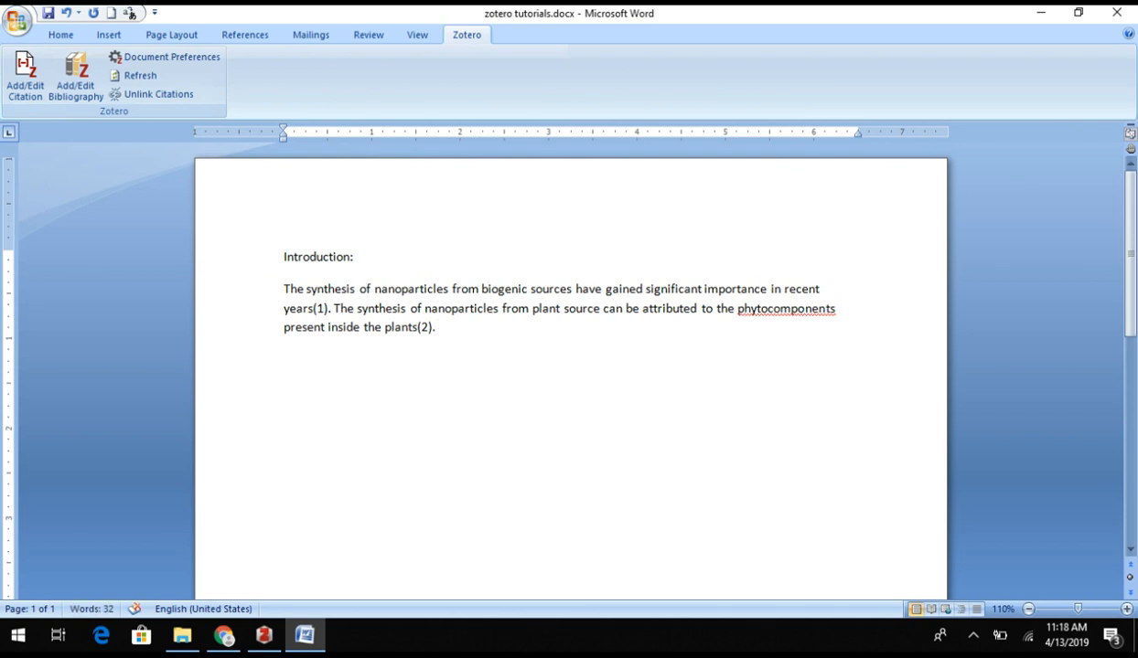
pyautogui.write('References:')
pyautogui.press('Return')
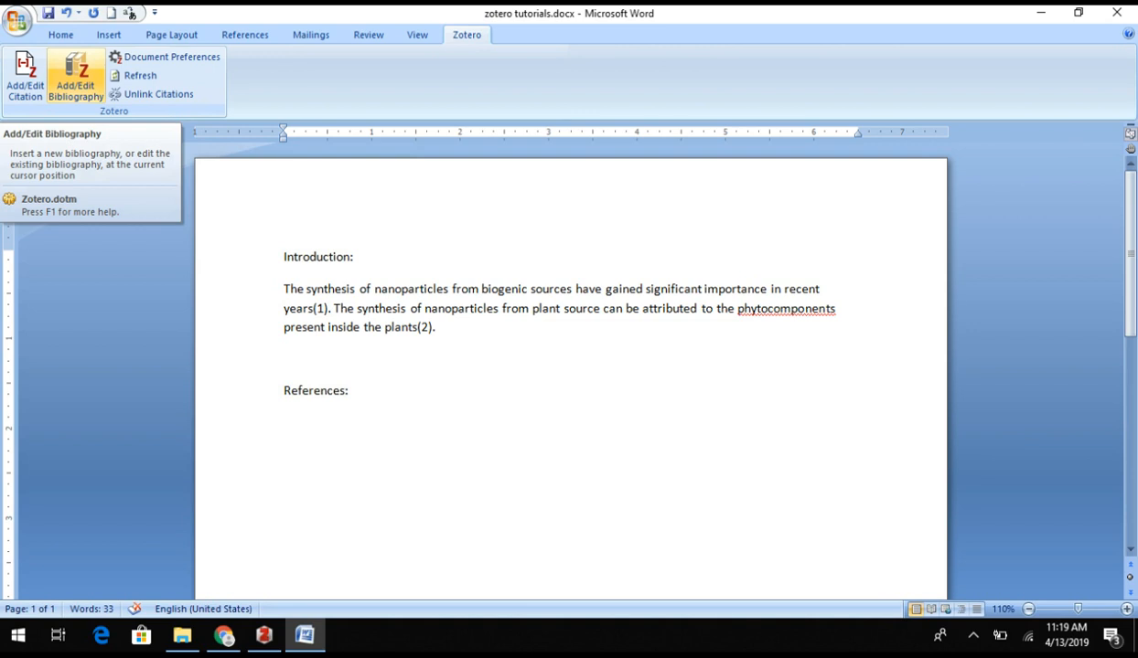
pyautogui.click(76, 78)
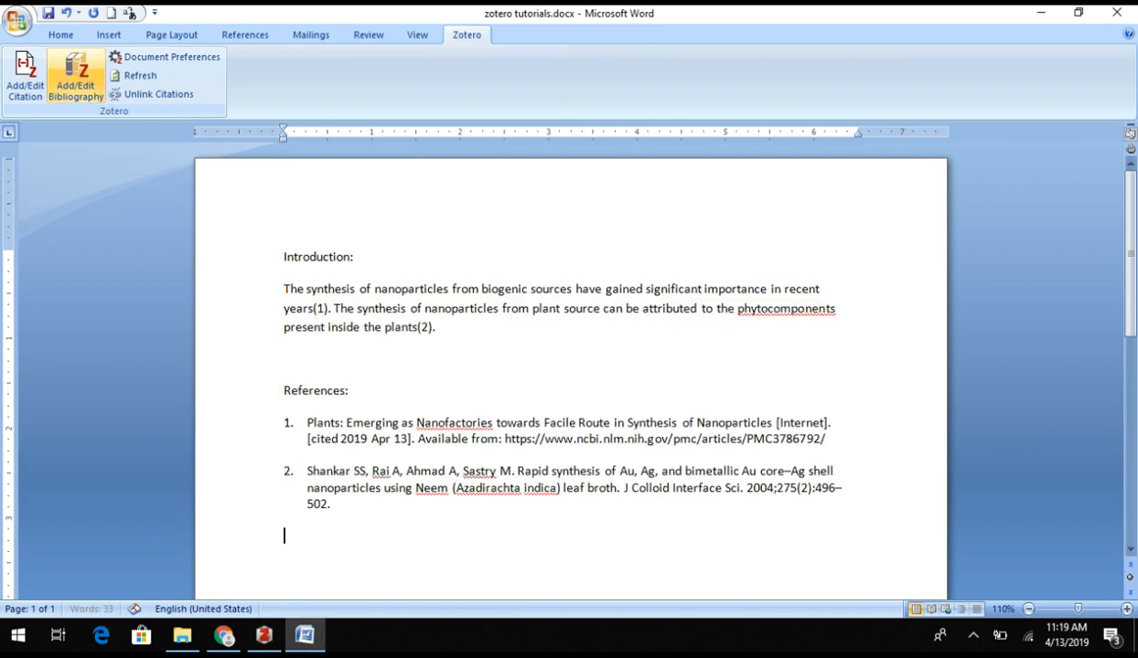
# Examine the entries of the inserted bibliography below the References heading and how they correspond to the in-text citations
pyautogui.moveTo(332, 505); pyautogui.dragTo(282, 421)
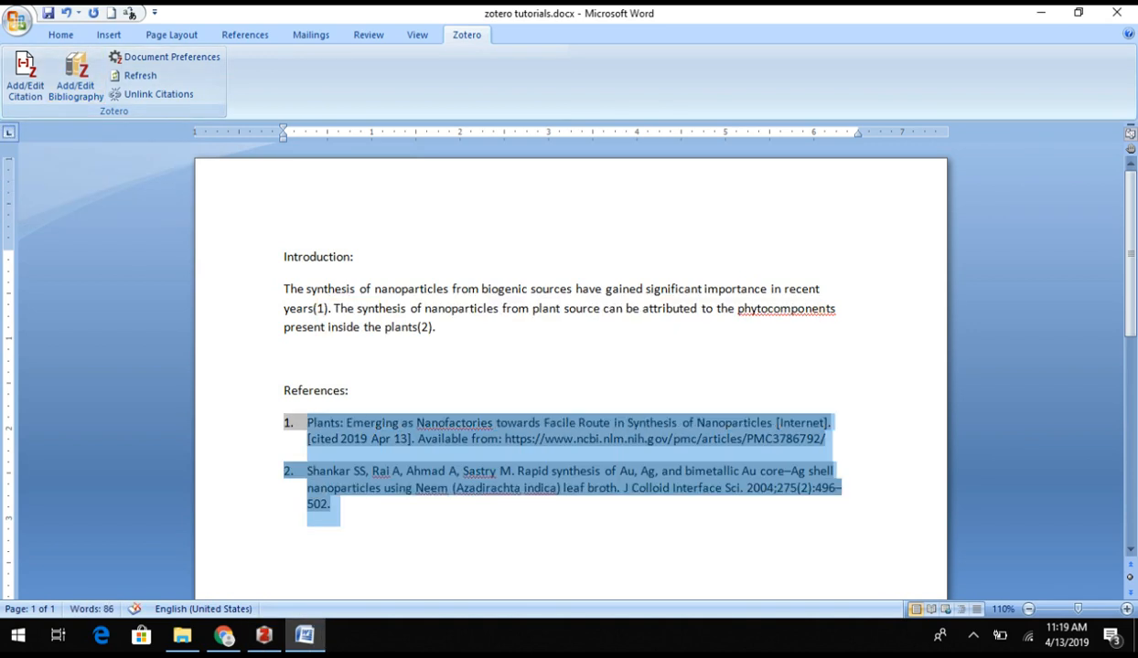
pyautogui.click(384, 538)
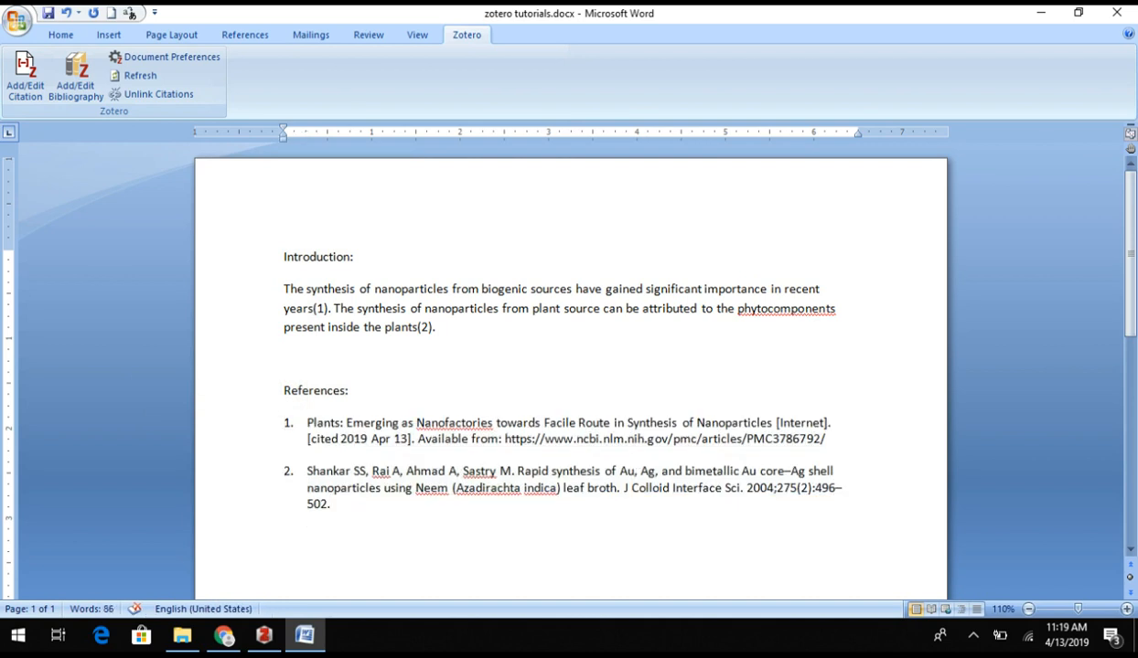
pyautogui.click(778, 424)
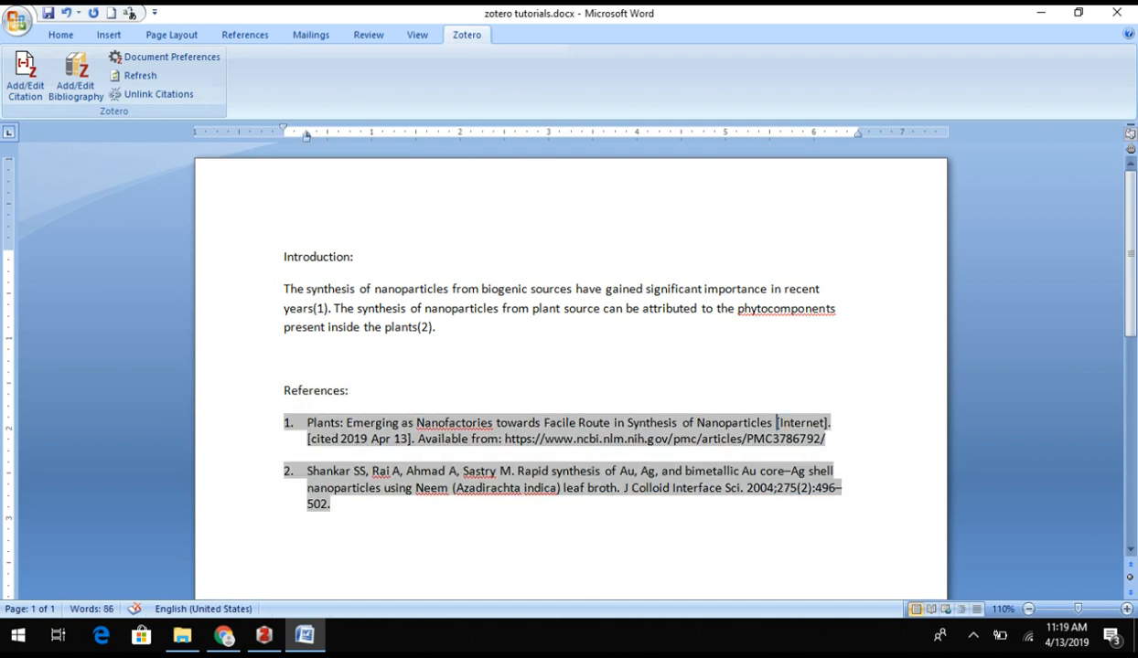
pyautogui.scroll(-5, 560, 366)
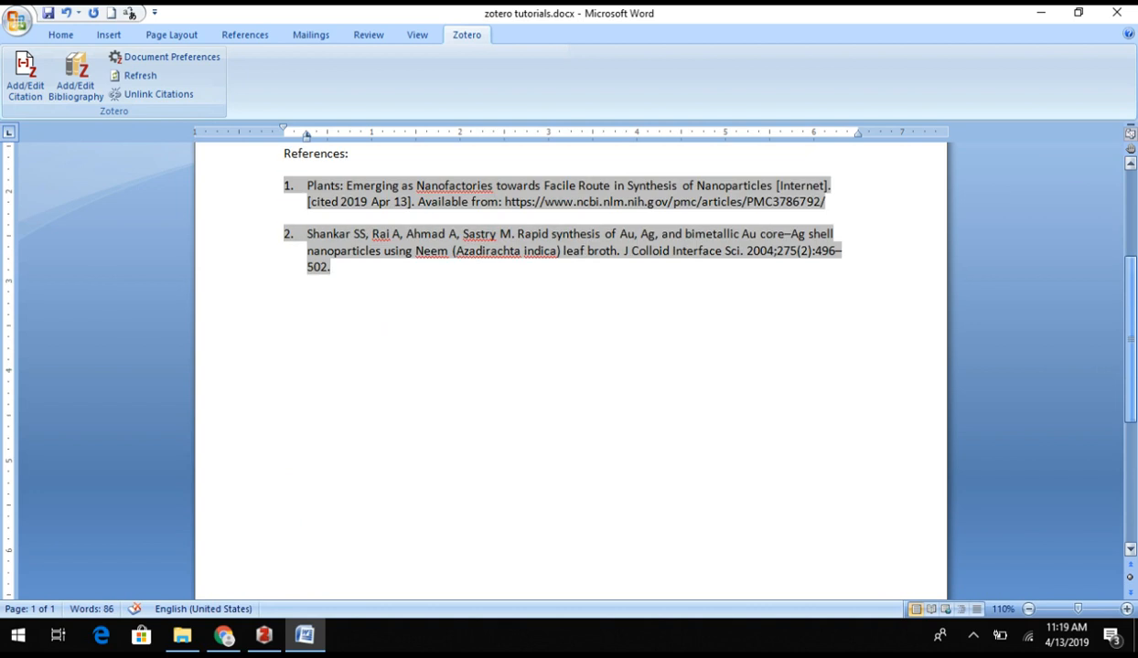
pyautogui.scroll(5, 560, 366)
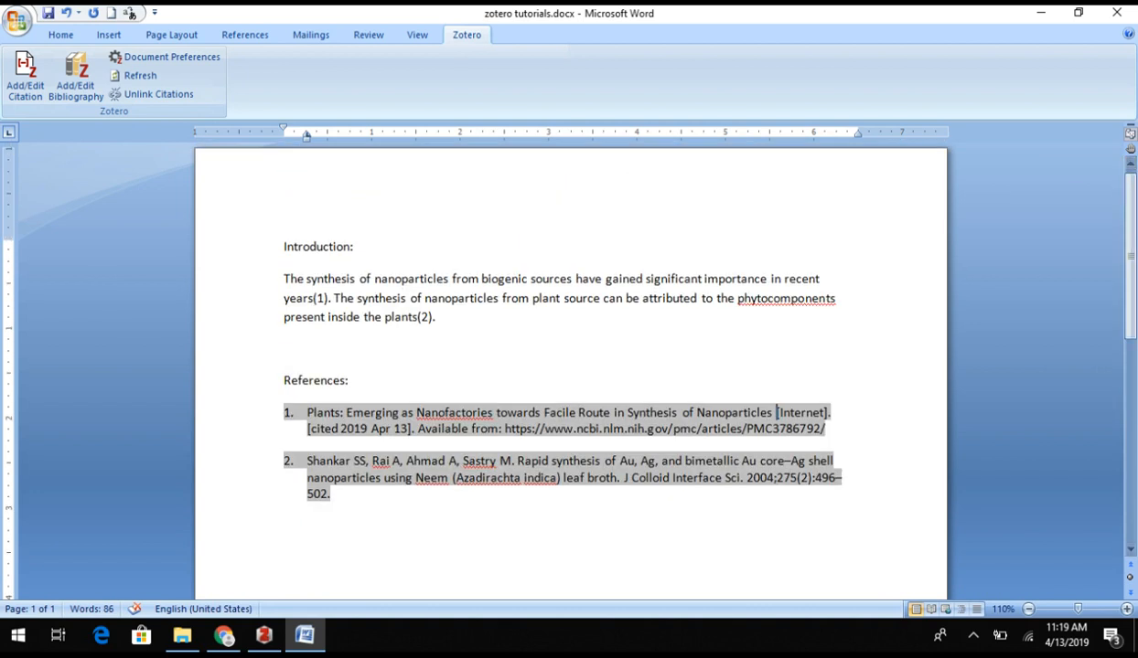
pyautogui.moveTo(336, 496); pyautogui.dragTo(306, 413)
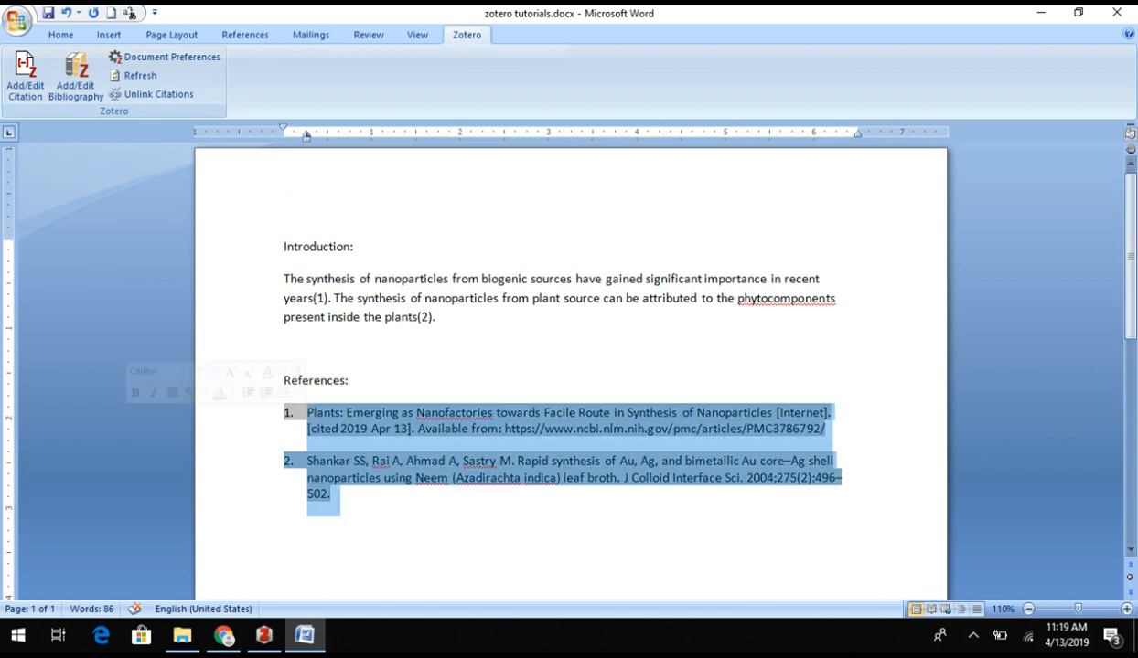
pyautogui.click(829, 478)
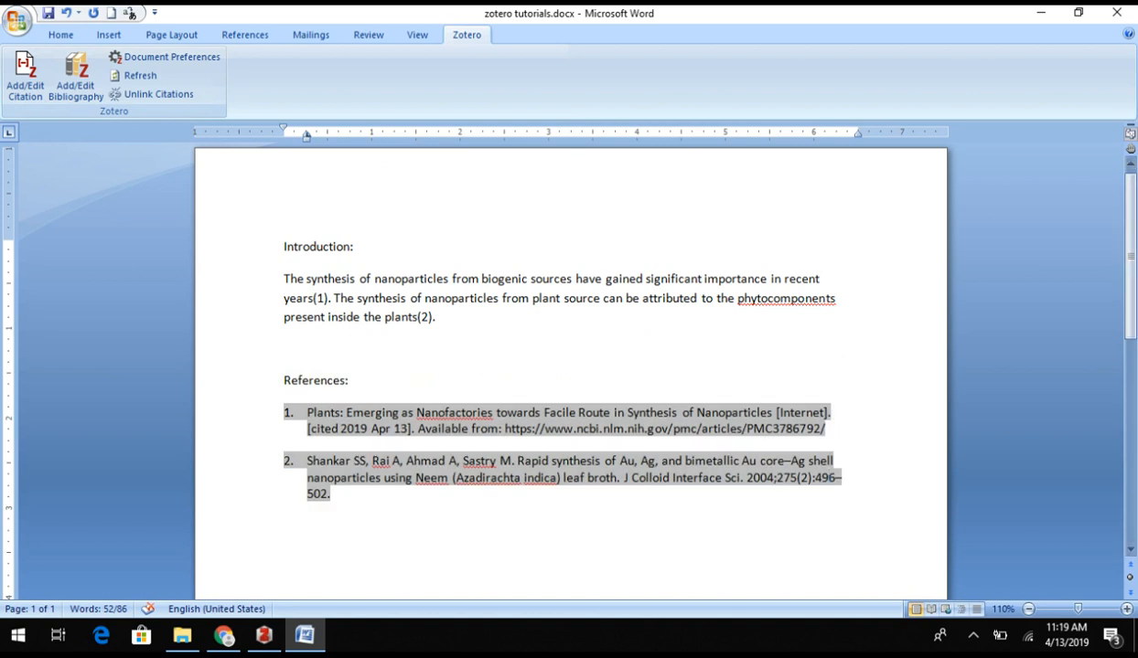
pyautogui.click(350, 381)
pyautogui.scroll(-3, 349, 380)
pyautogui.scroll(3, 349, 381)
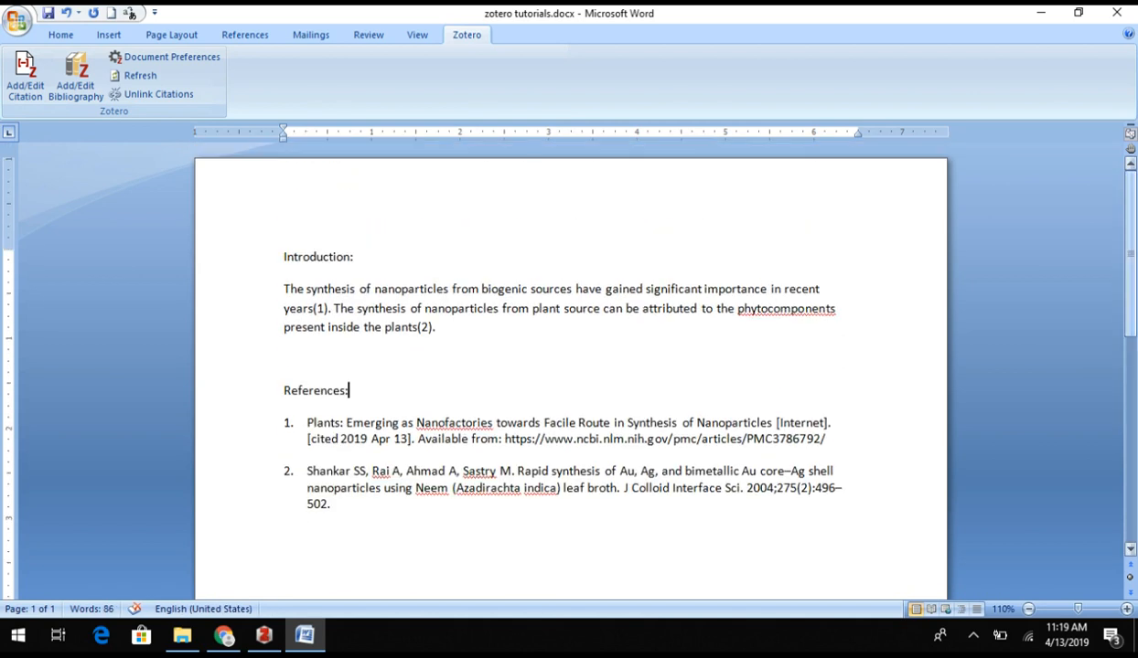